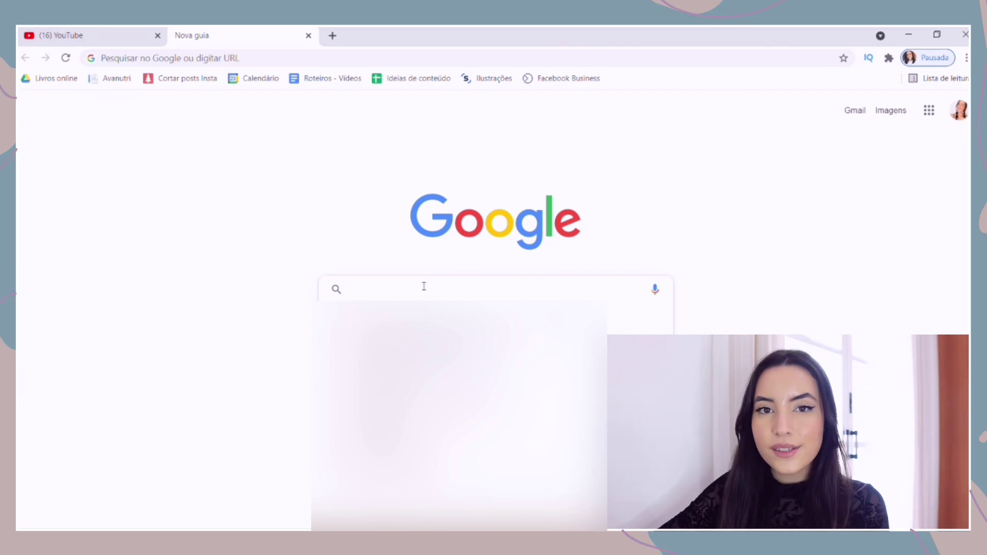
Search Google for "calendário", open Google Calendar from the results, and close its Tasks side view.
type("calendário")
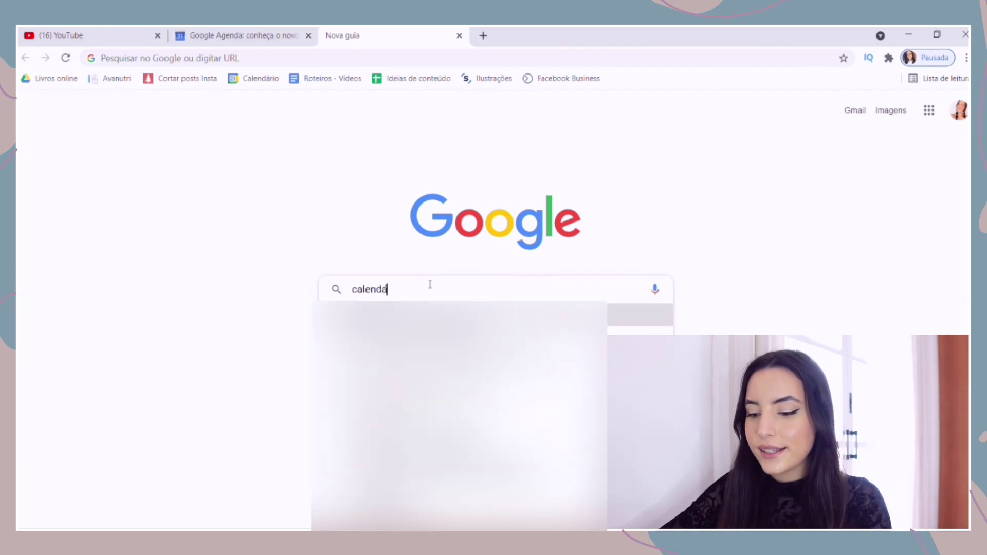
key("Return")
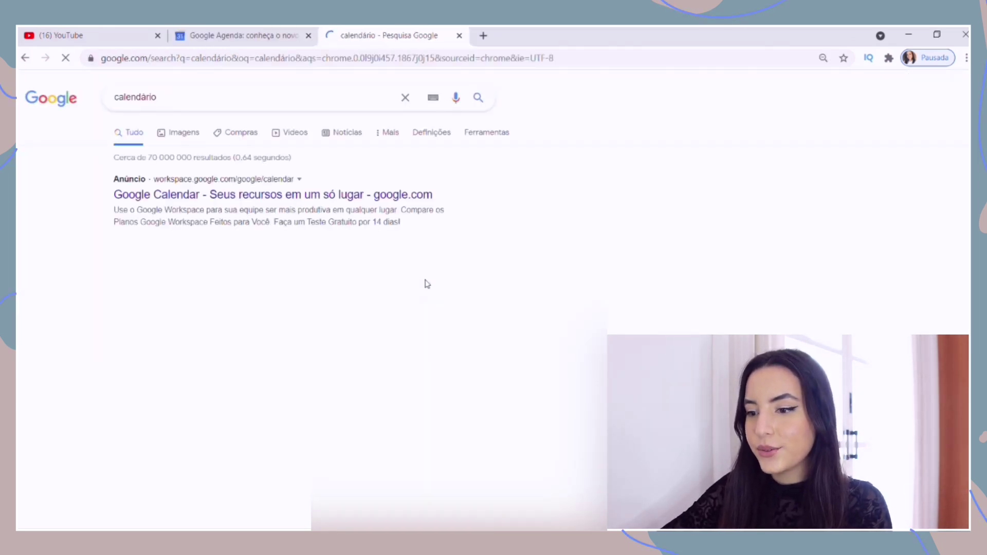
left_click(261, 200)
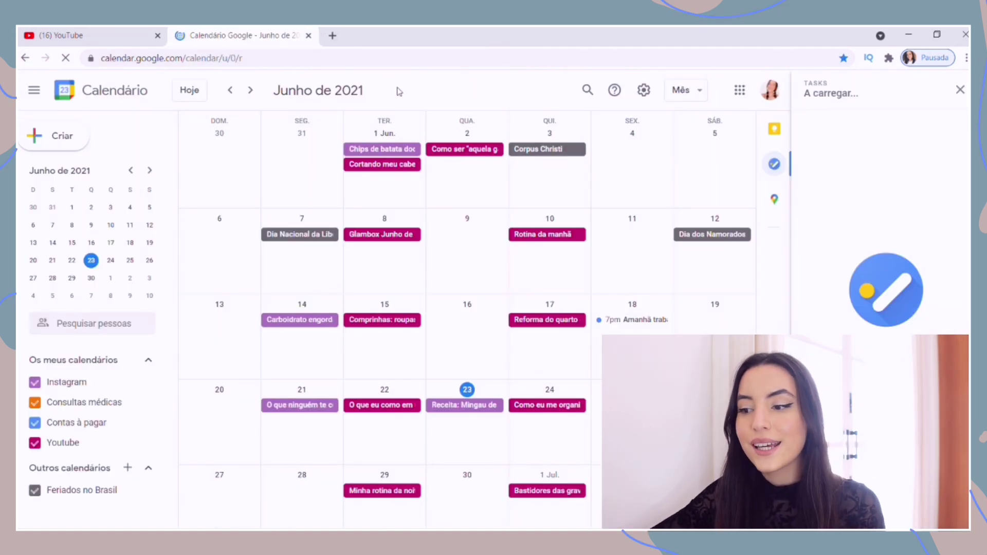
left_click(961, 90)
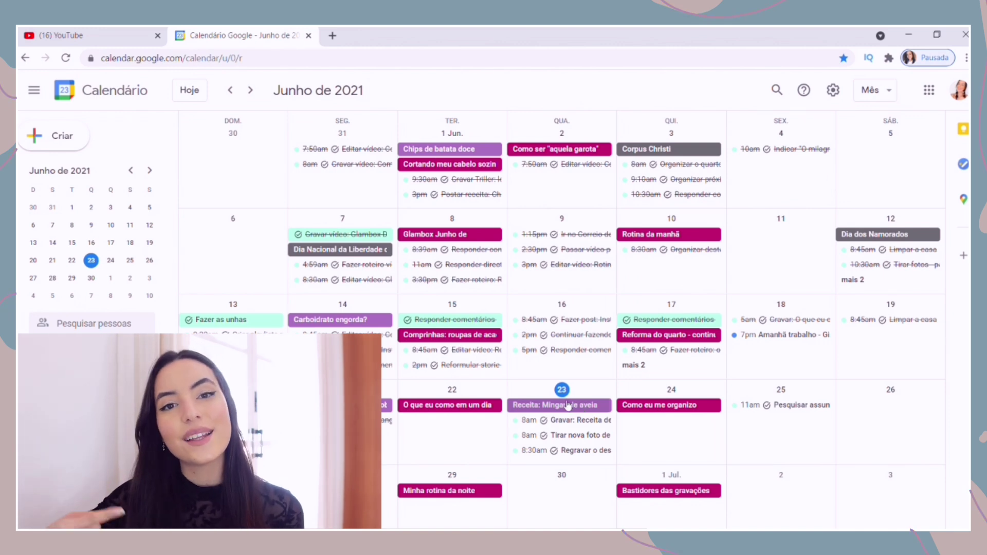
left_click_drag(642, 430, 788, 441)
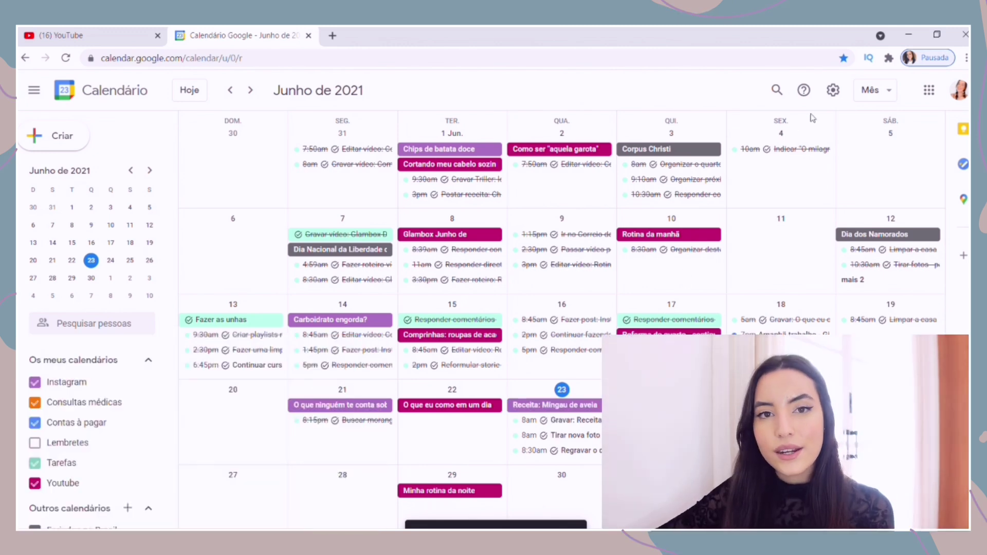
Display the calendar by day and look through the hours of 23 June 2021.
left_click(874, 92)
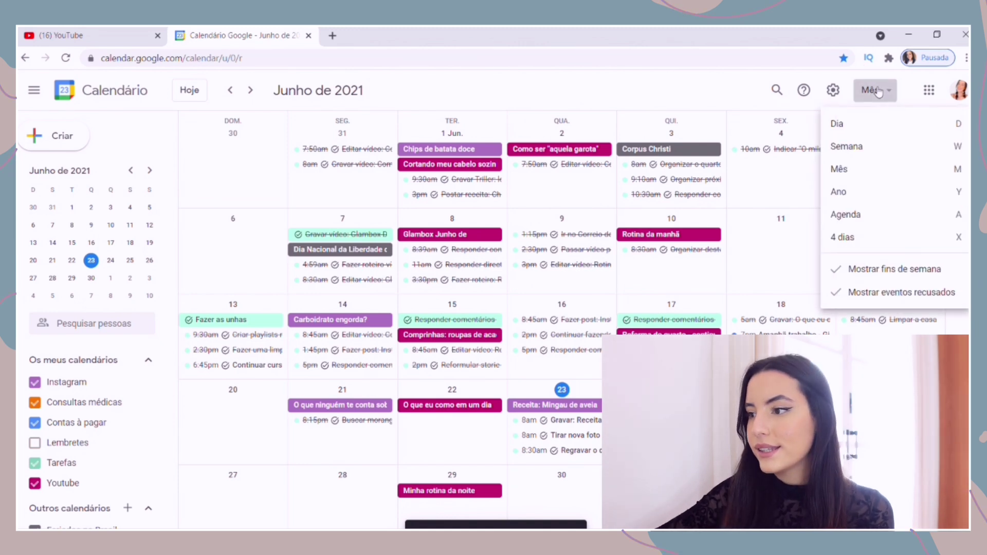
left_click(868, 127)
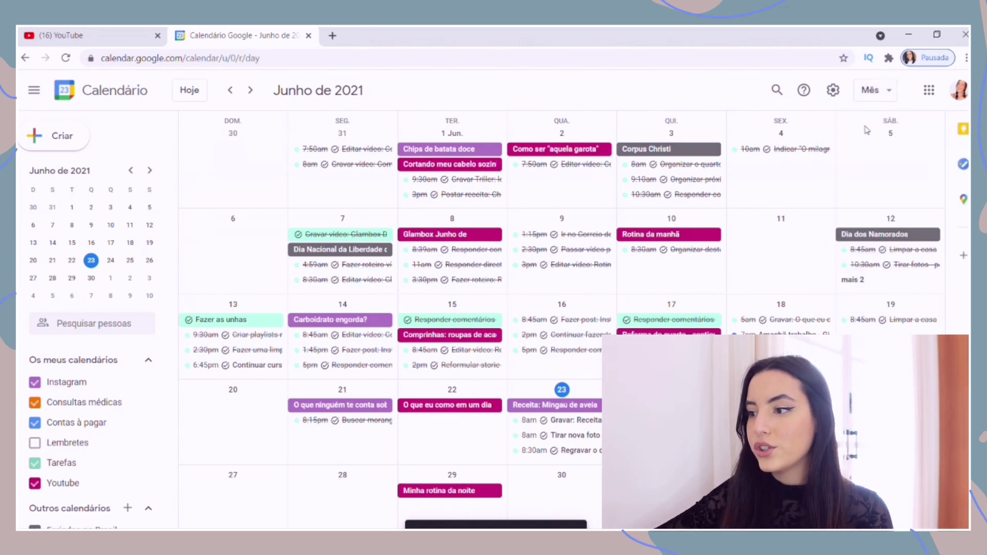
scroll(924, 218, "up", 5)
scroll(924, 218, "down", 2)
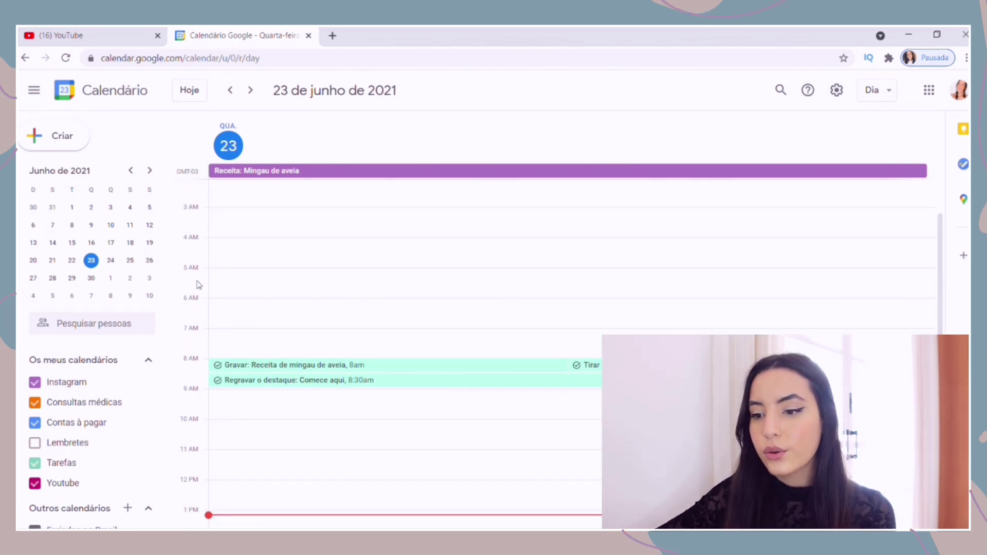
Display the calendar by week and look through its hours.
left_click(878, 90)
left_click(881, 147)
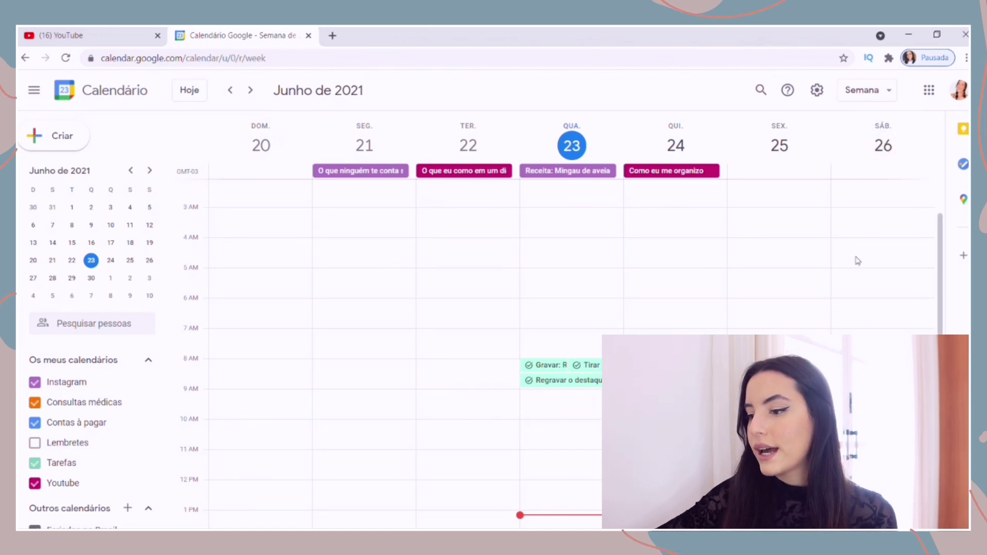
scroll(936, 257, "down", 3)
scroll(936, 212, "up", 5)
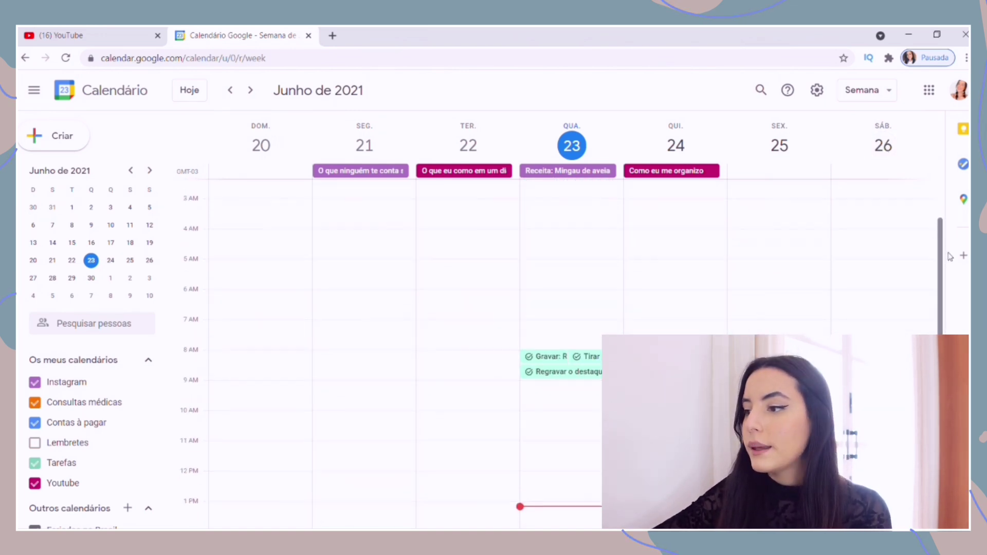
Display the calendar by year and after that as an agenda list.
left_click(881, 92)
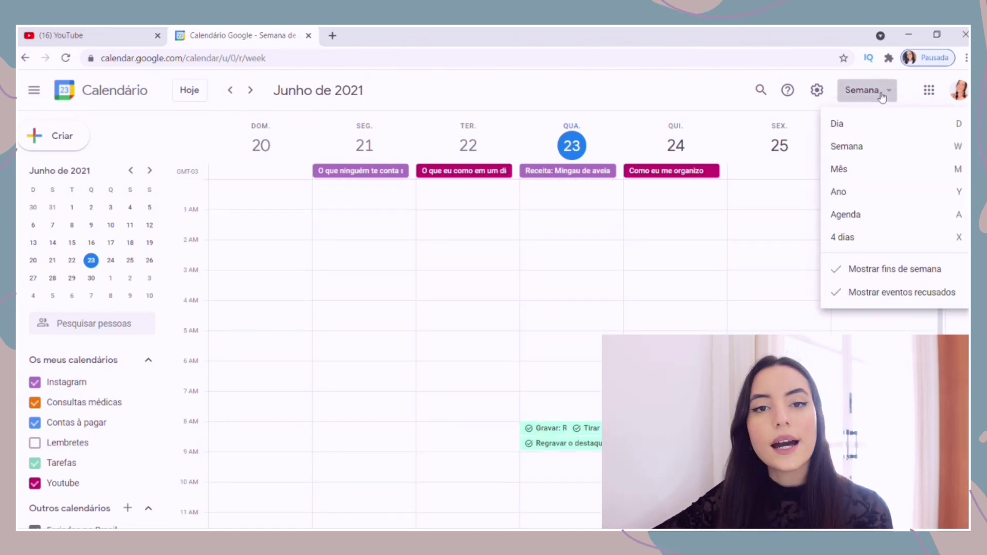
left_click(864, 175)
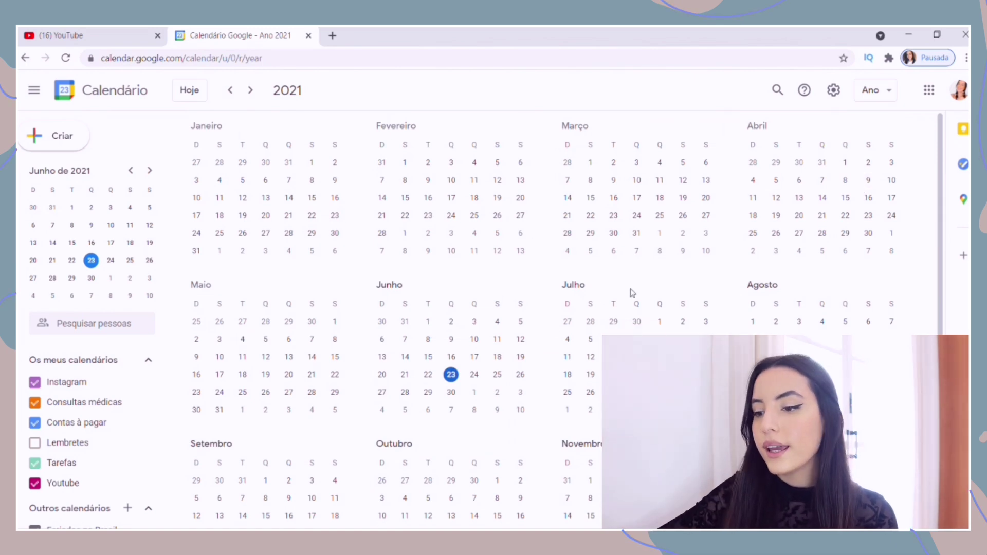
left_click(876, 90)
left_click(886, 219)
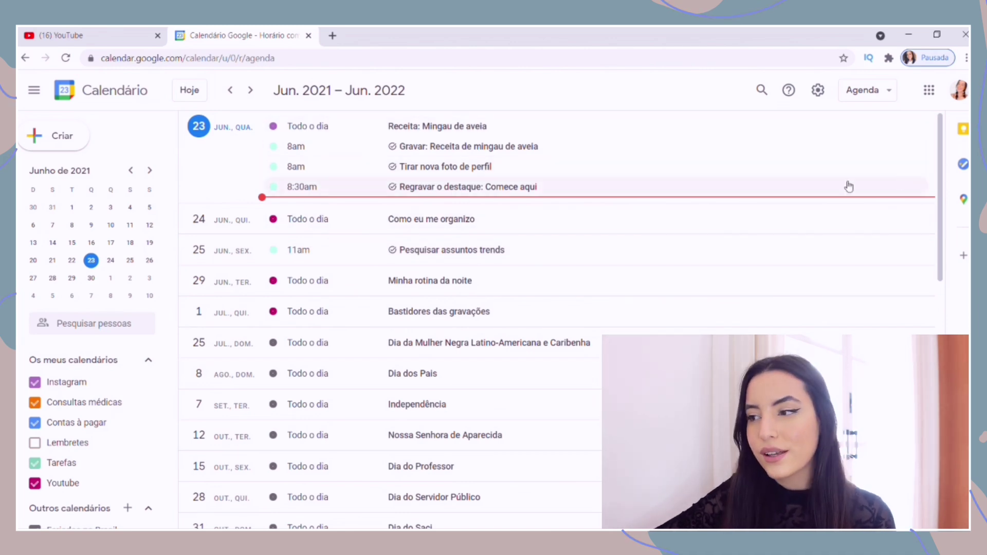
Display the calendar in the four-day view, then return it to the month view.
key("x")
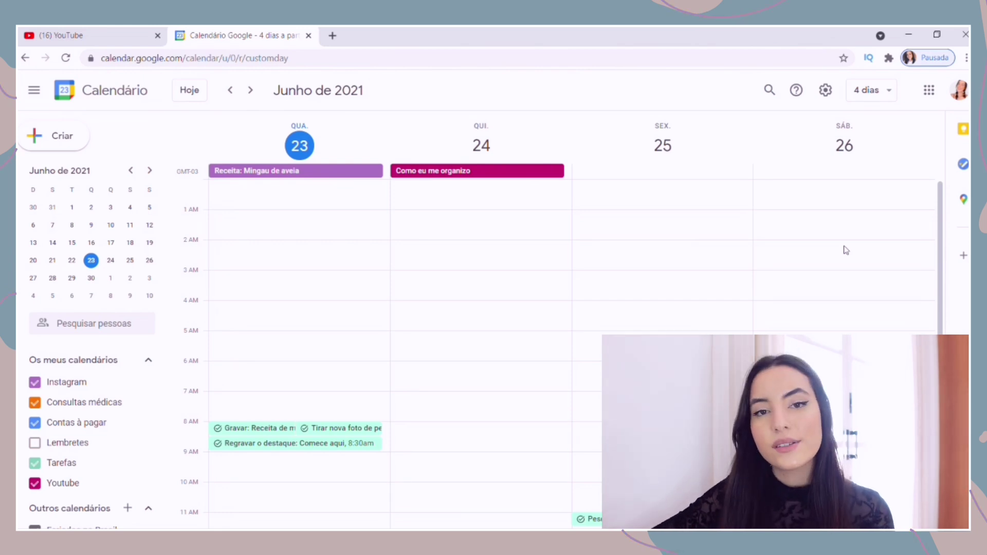
left_click(881, 91)
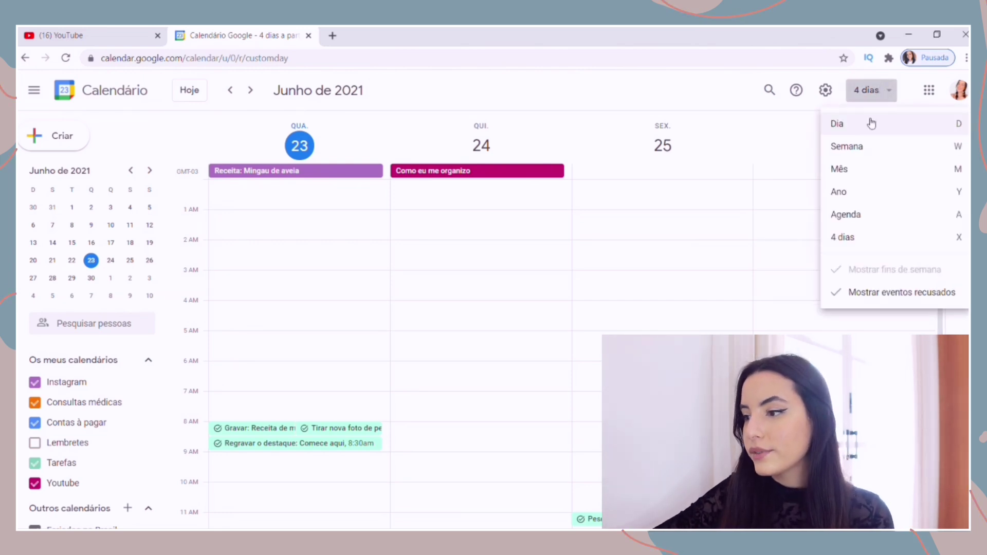
left_click(879, 171)
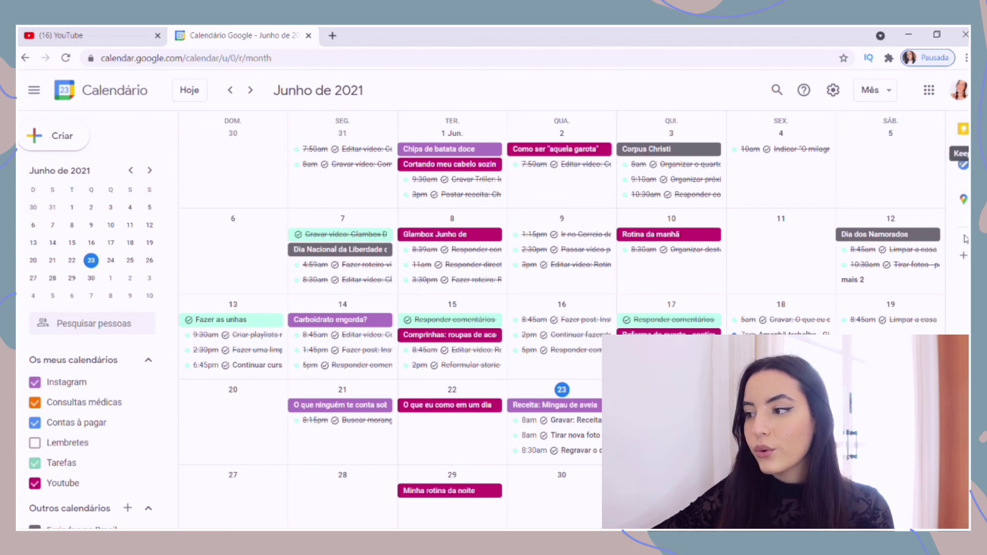
Open the Keep notes beside the calendar, look through the idea lists for stories, Instagram and Youtube, and close the notes.
left_click(963, 130)
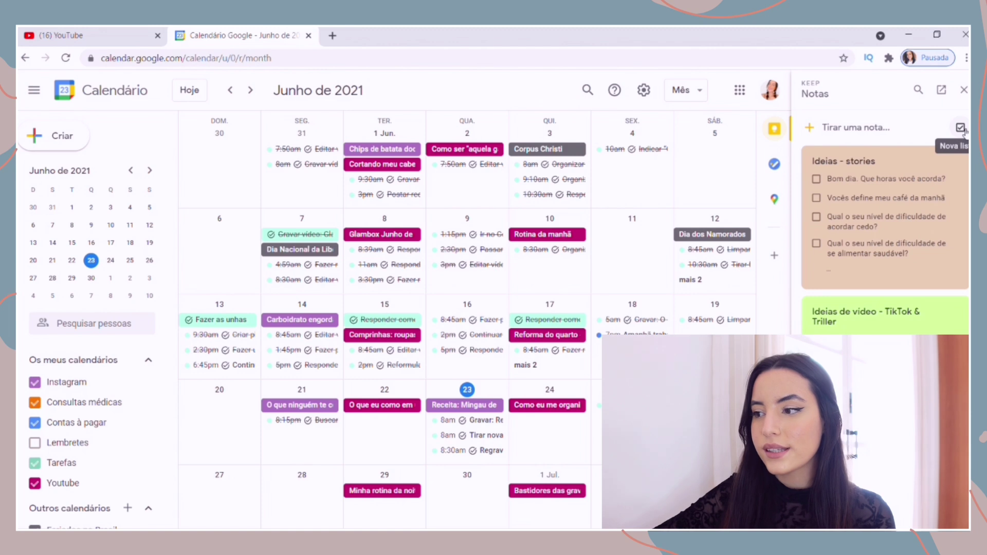
left_click(887, 158)
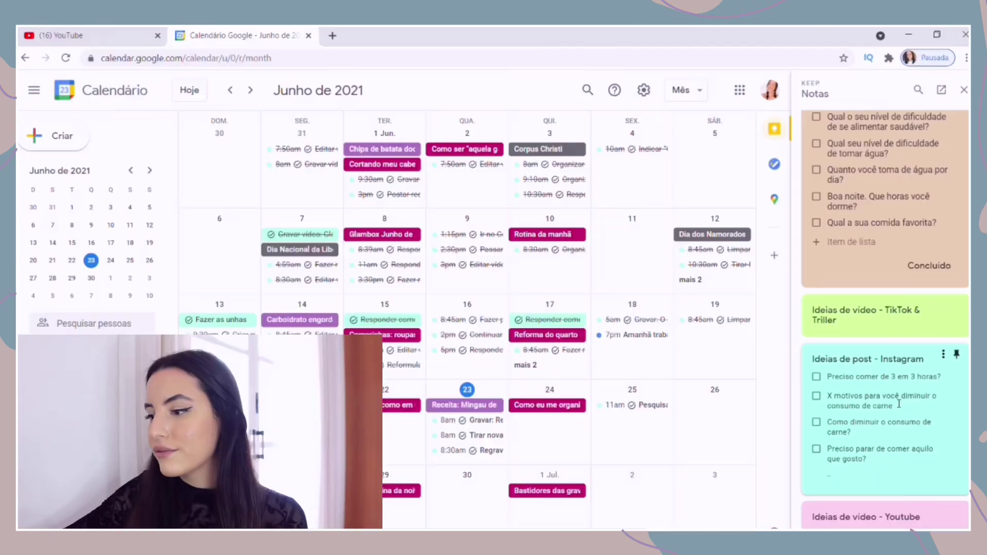
scroll(899, 401, "down", 5)
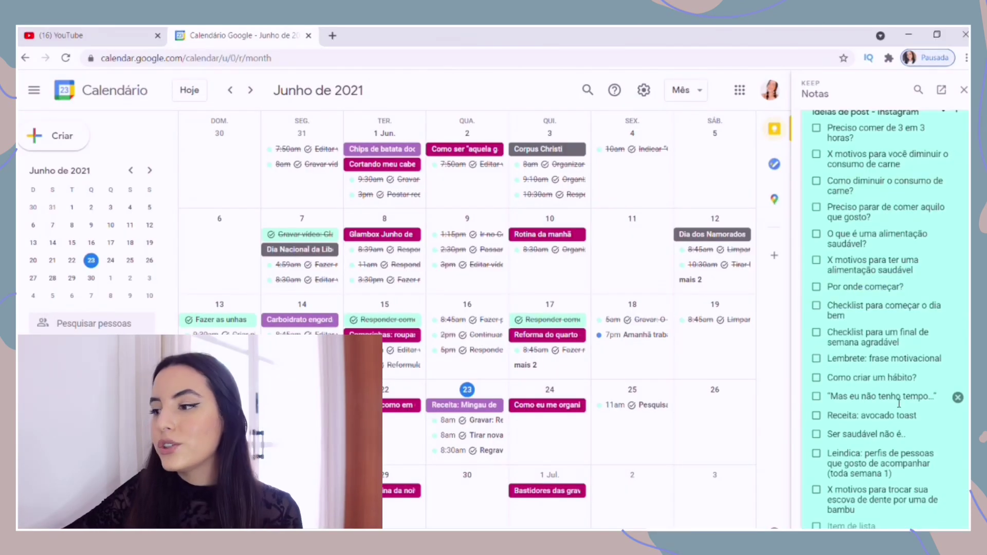
scroll(898, 403, "up", 3)
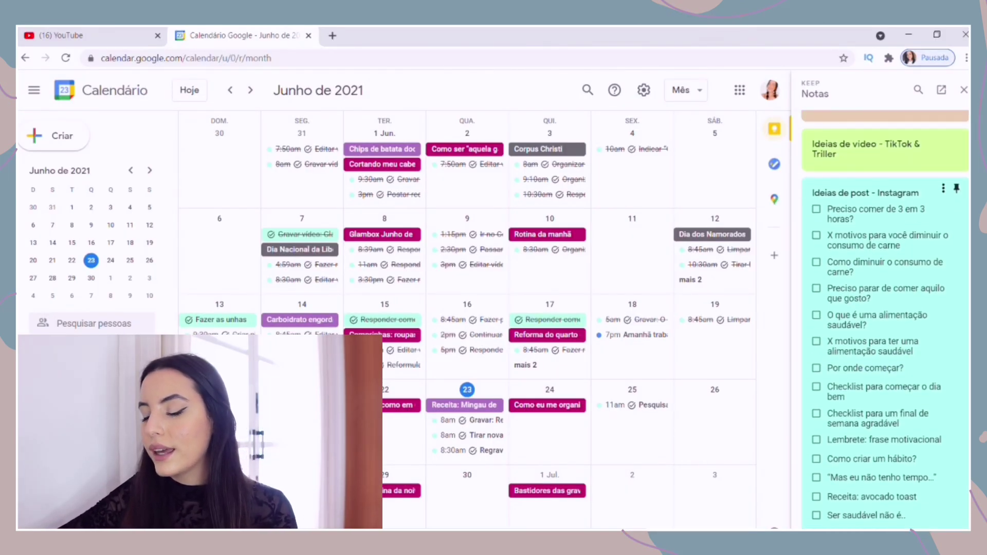
scroll(884, 319, "down", 3)
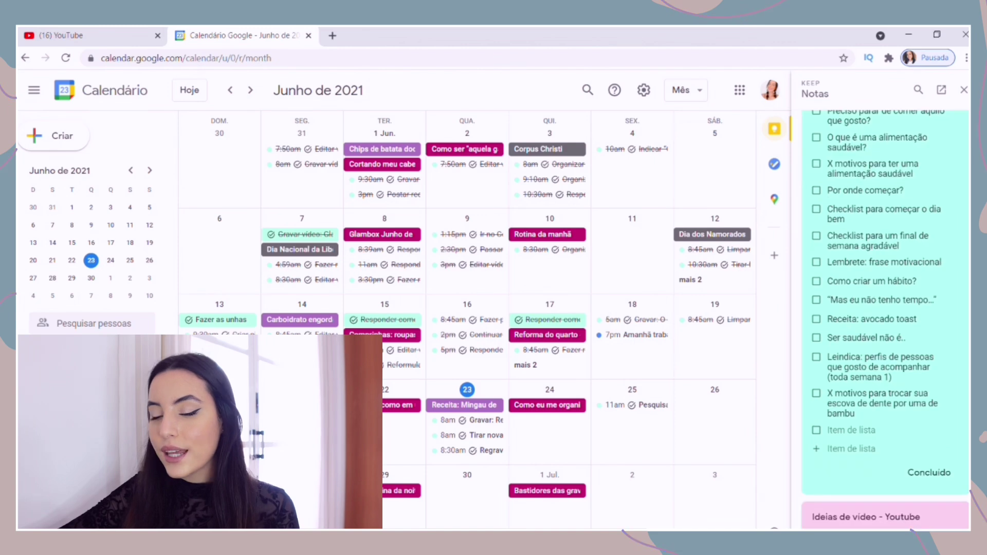
left_click(909, 521)
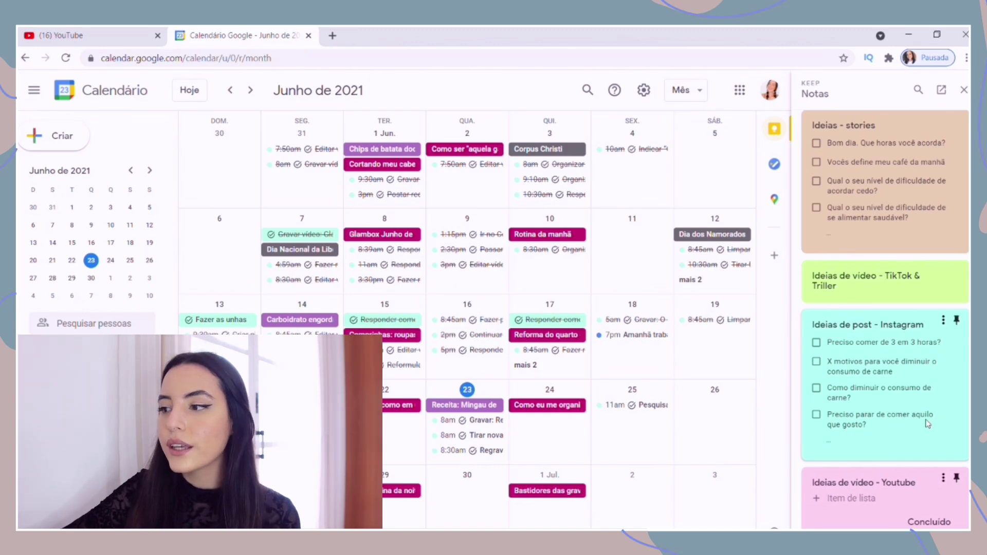
left_click(964, 89)
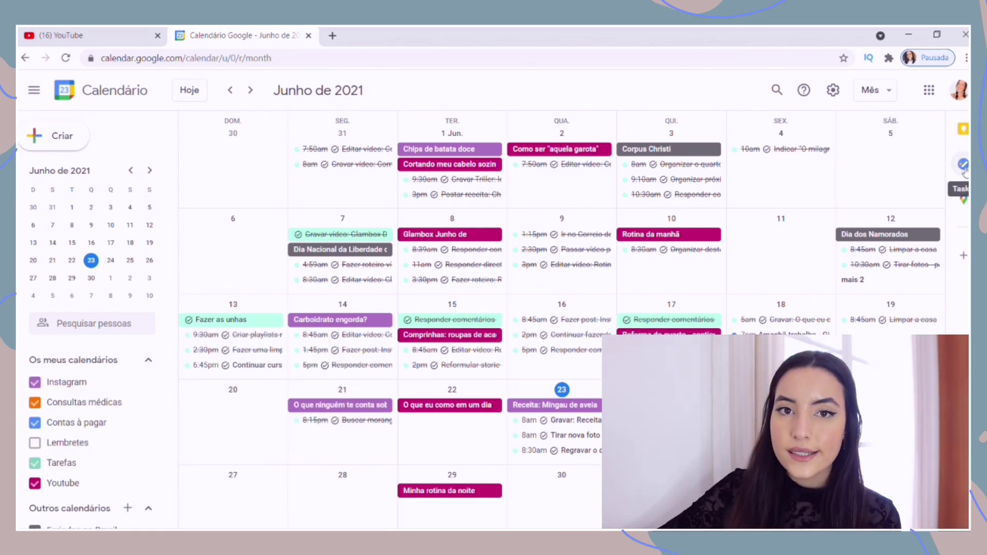
Open the task list beside the calendar and add a task titled "Gravar: Como eu me organizo".
left_click(964, 170)
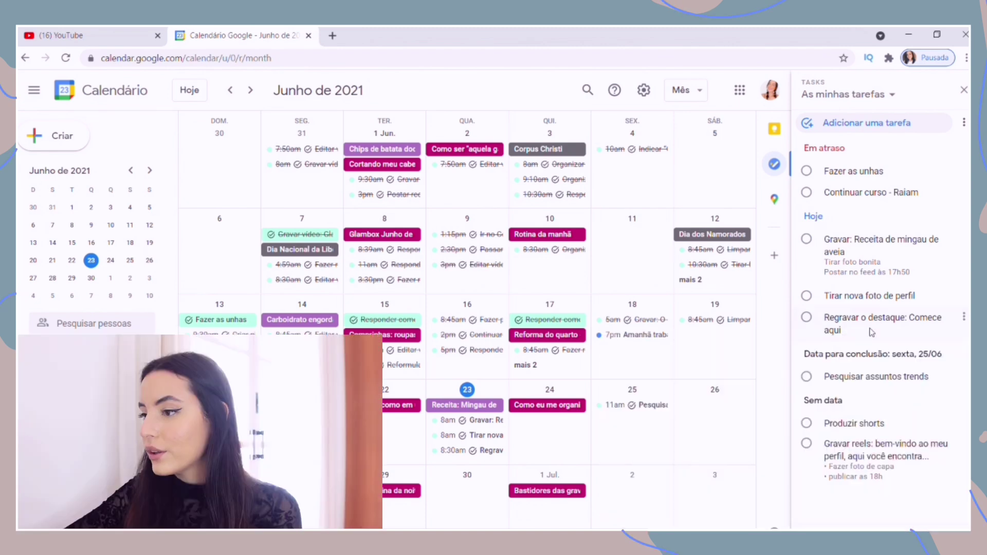
left_click(850, 124)
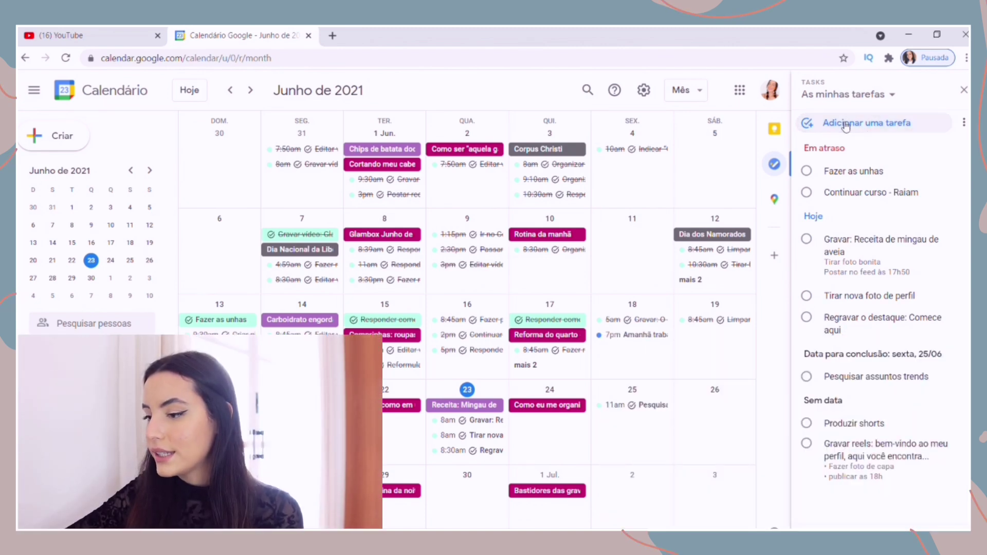
type("Gravar: Como eu me organizo")
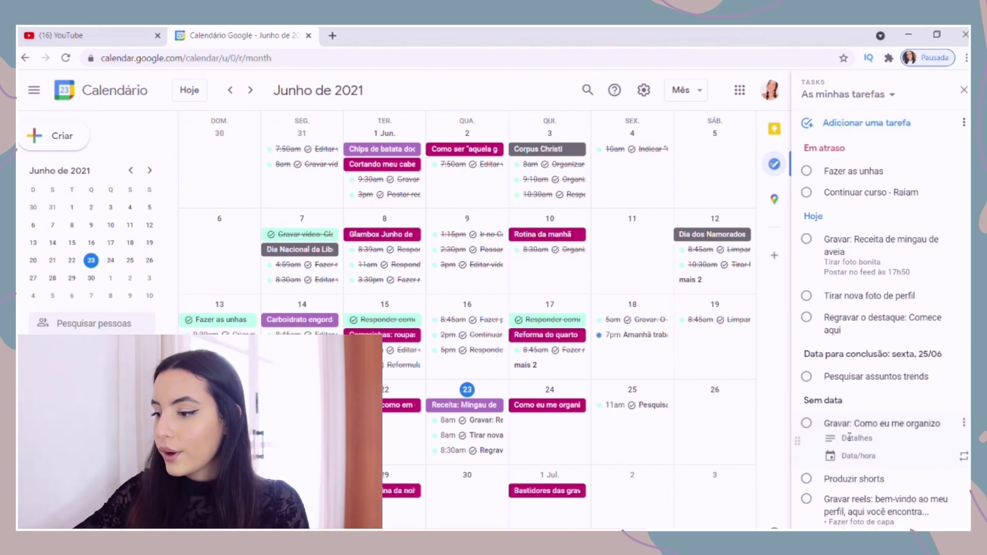
Add the two detail lines "Não esquecer de falar isso." and "Fazer a thumbnail." to the "Gravar: Como eu me organizo" task.
left_click(851, 441)
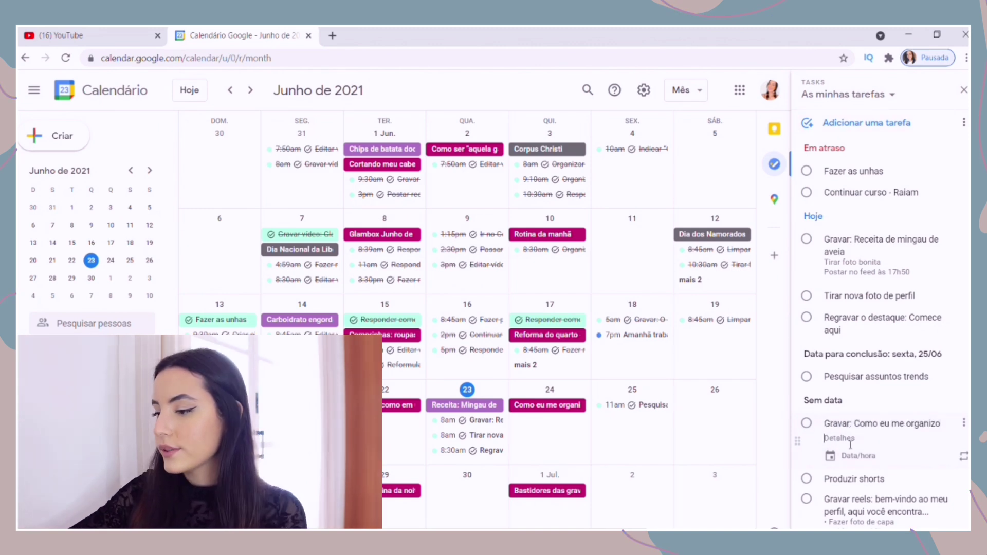
type("Não esquecer de falar")
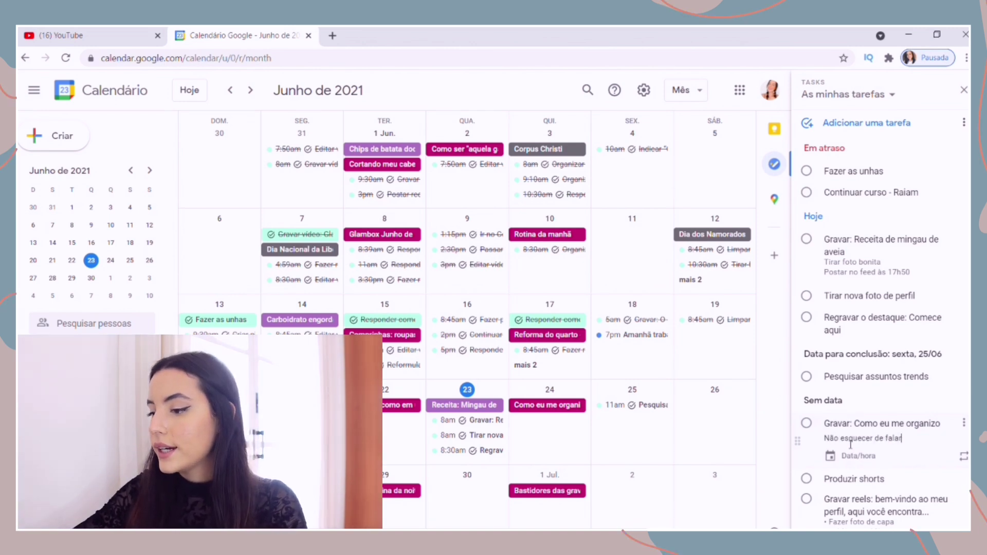
type(" isso.")
key("Return")
type("Fazer a thumbnail.")
Schedule the "Gravar: Como eu me organizo" task for 23 June 2021 at 15:00.
left_click(856, 467)
left_click(855, 470)
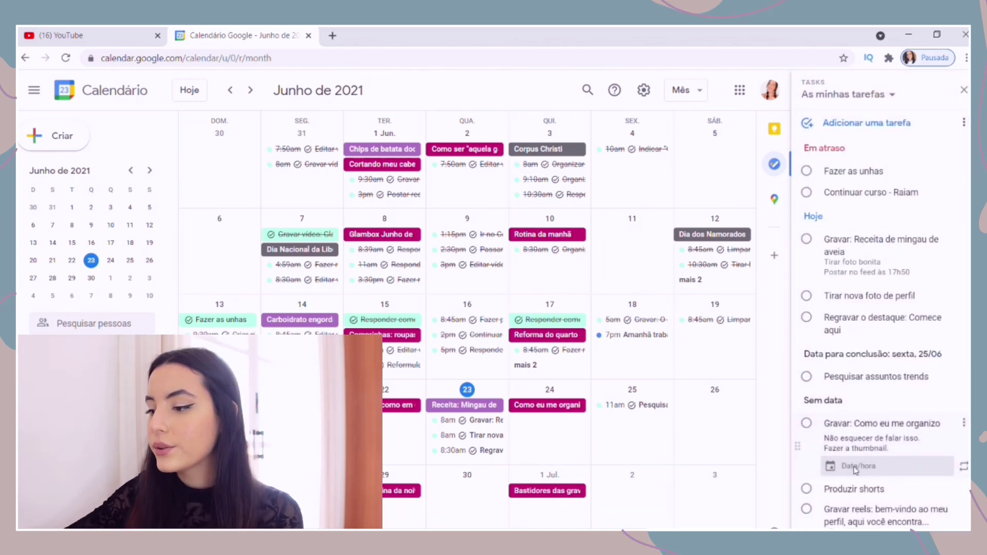
left_click(856, 467)
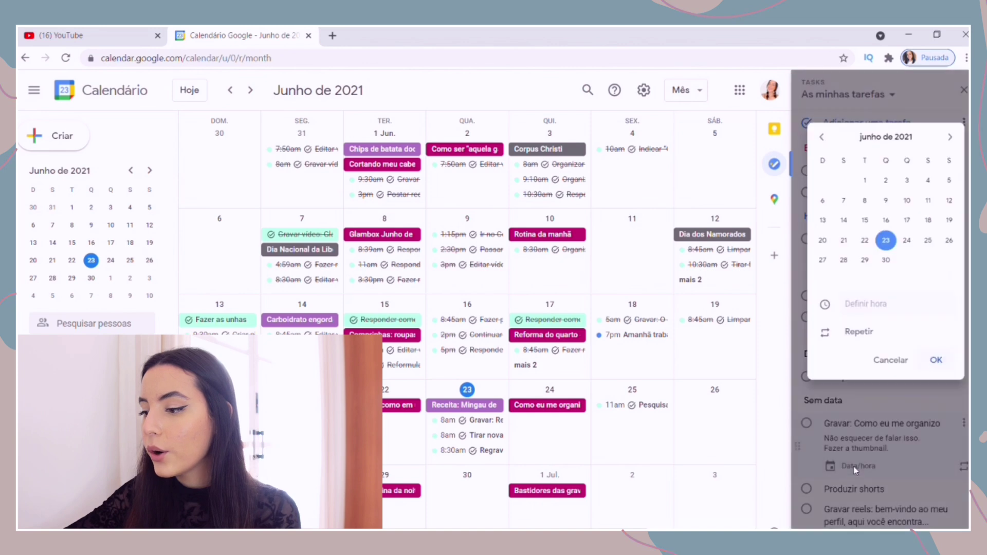
left_click(888, 309)
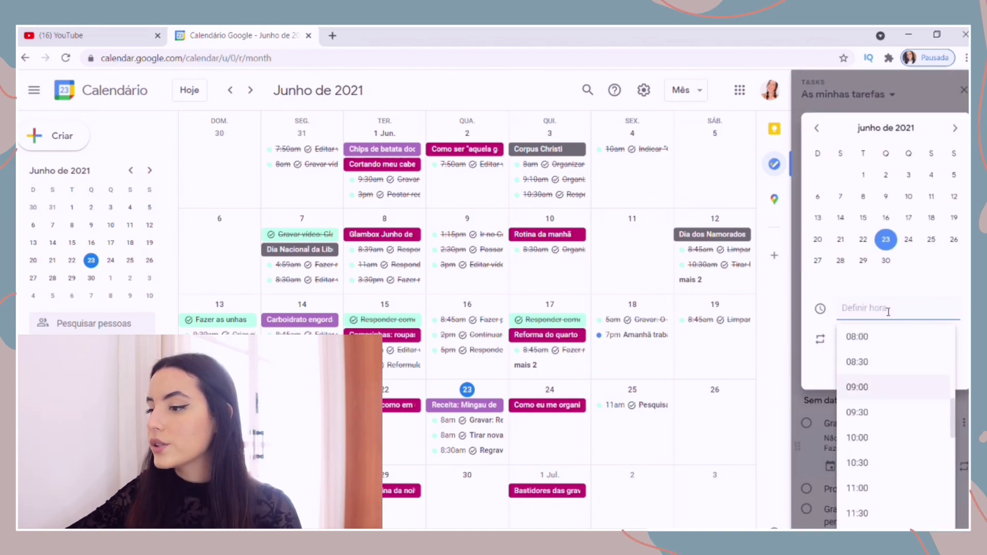
scroll(874, 411, "down", 5)
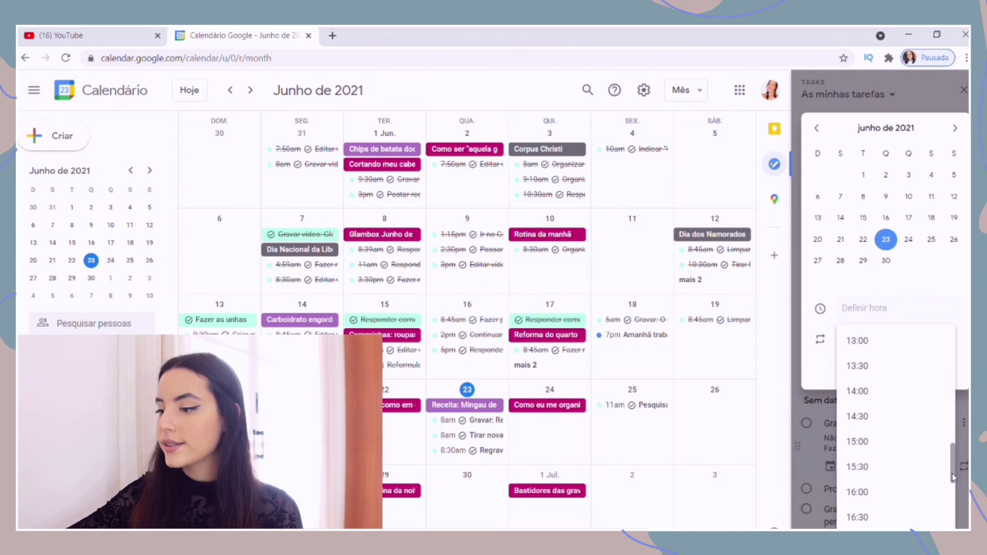
left_click(863, 429)
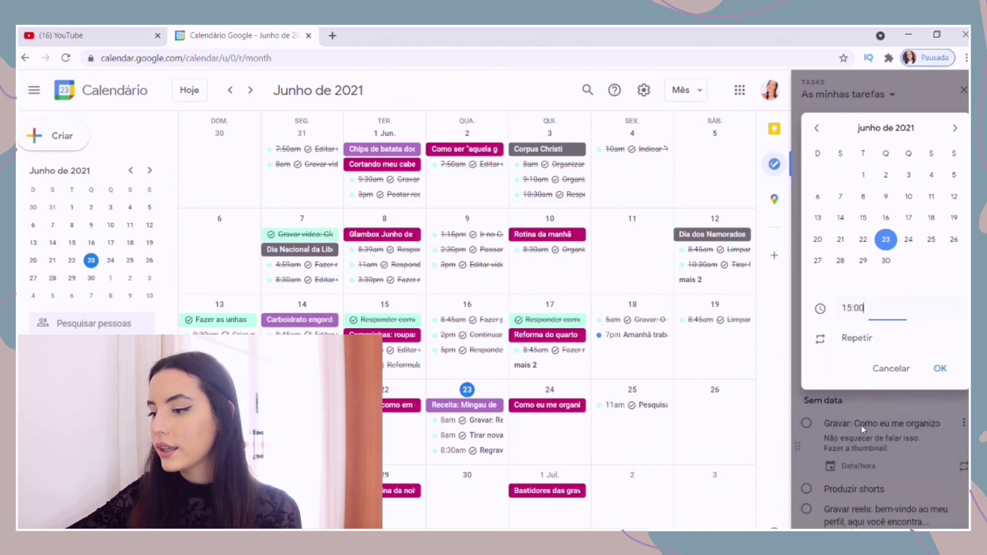
left_click(940, 368)
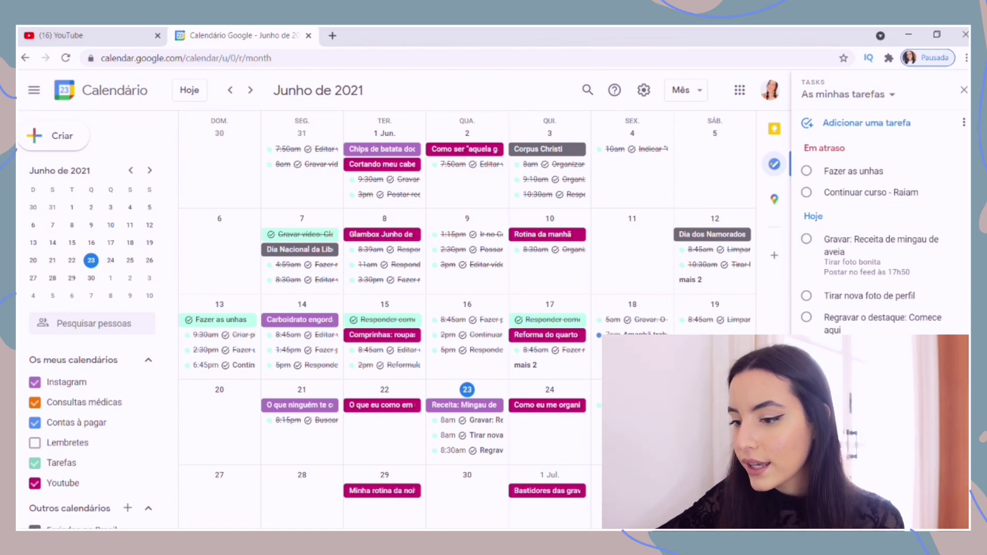
Check the details of the "Gravar: Receita de mingau de aveia" task and move the "Tirar nova foto de perfil" task to 24 June.
left_click(471, 422)
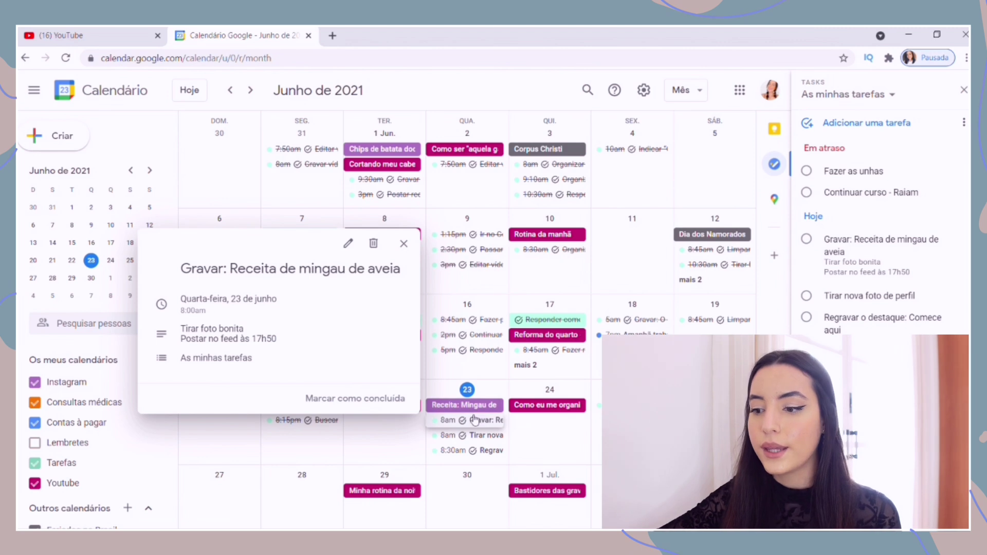
left_click(474, 420)
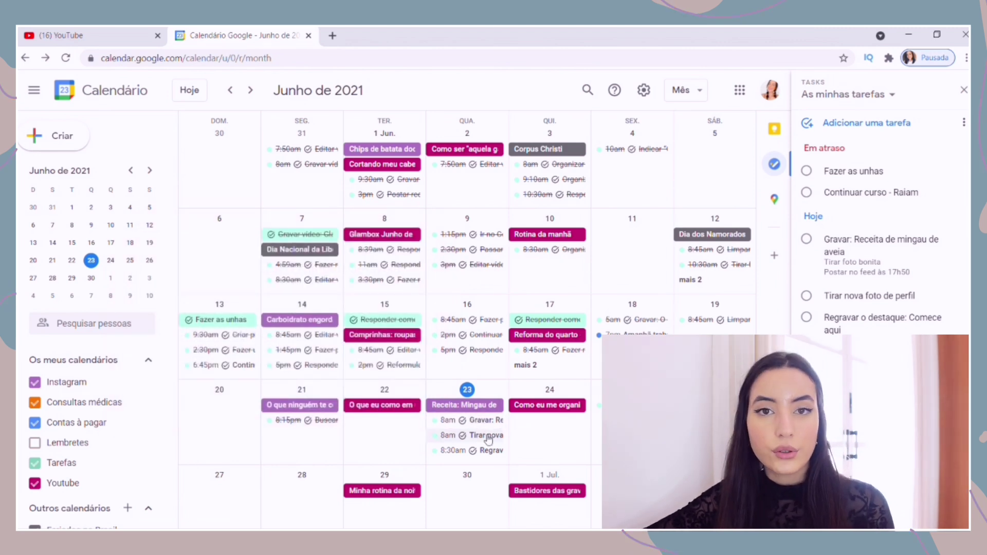
left_click(488, 436)
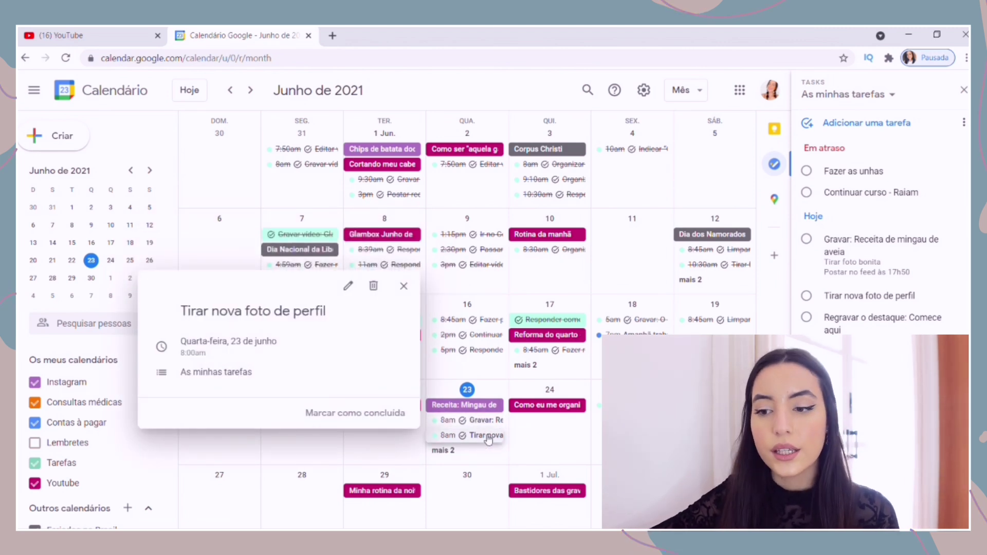
left_click(442, 451)
left_click(491, 463)
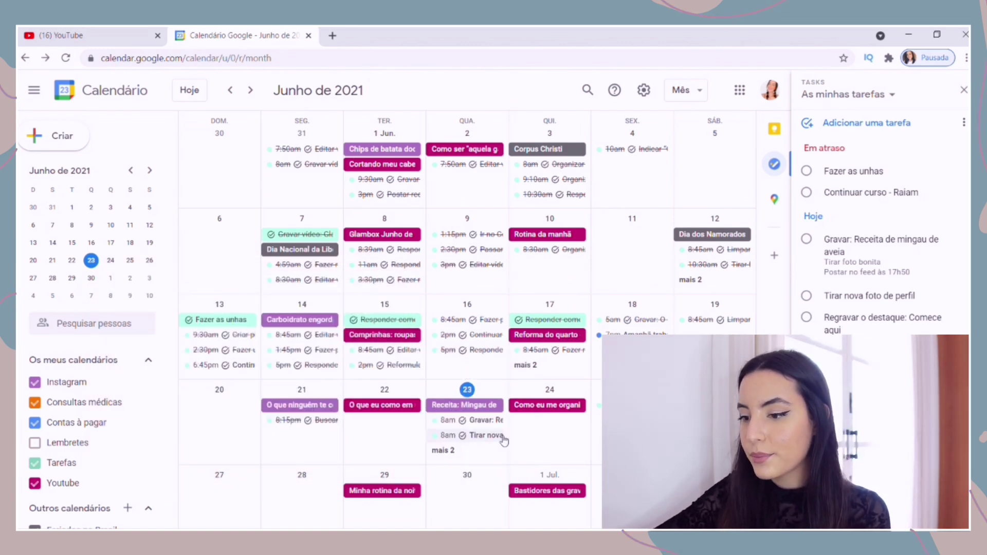
left_click_drag(489, 441, 549, 450)
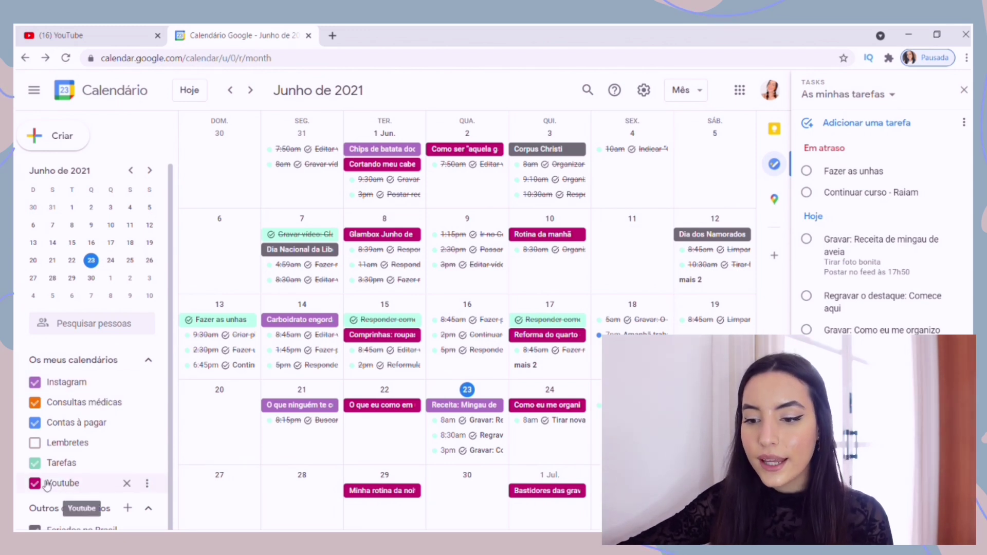
Try orange as the Youtube calendar's colour and restore its original magenta.
left_click(148, 484)
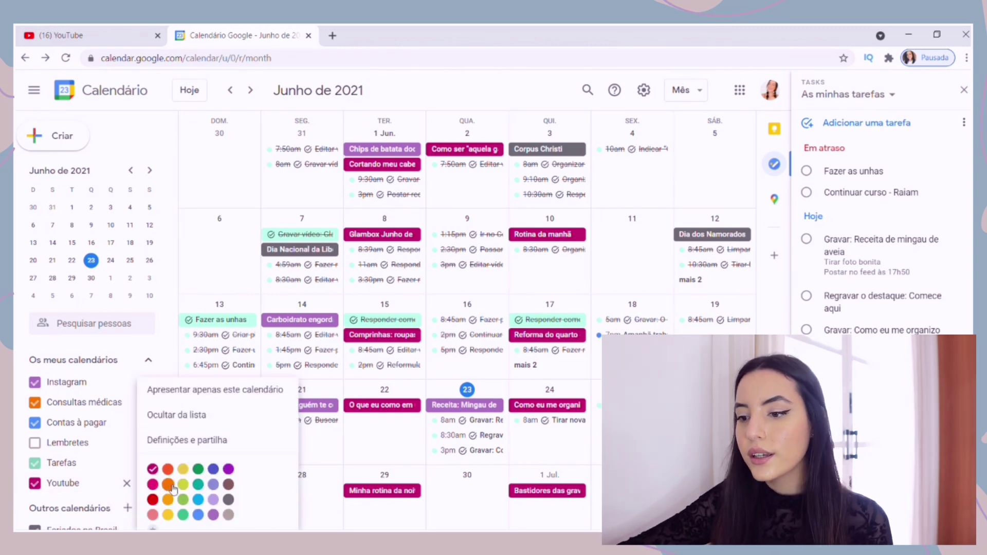
left_click(168, 484)
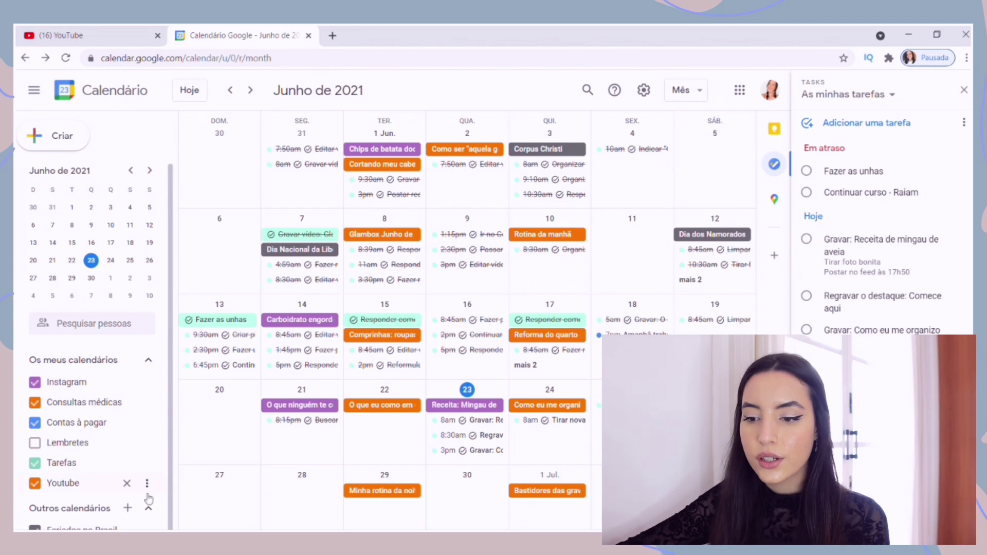
left_click(146, 486)
left_click(152, 484)
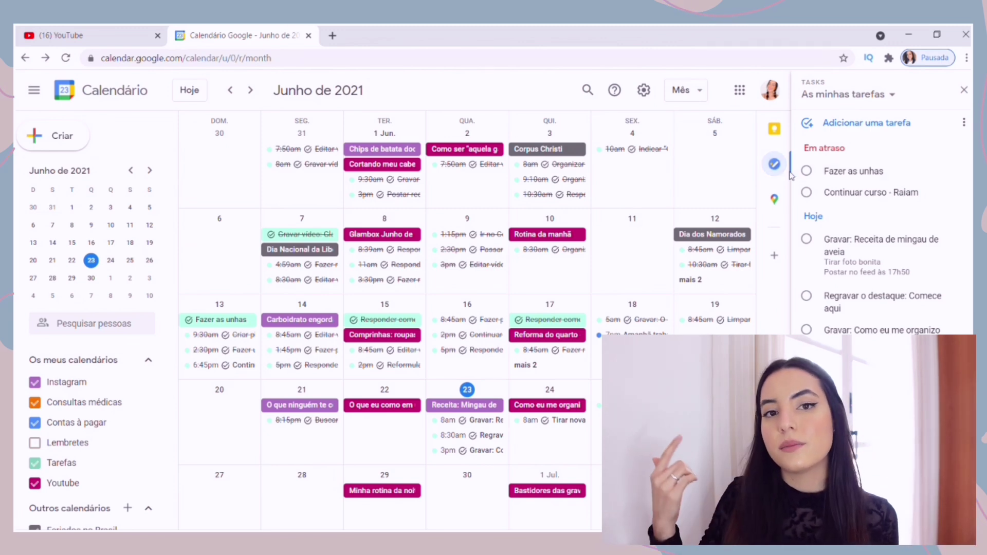
View the details of the Youtube events on 29 June and 1 July and close them.
left_click(399, 494)
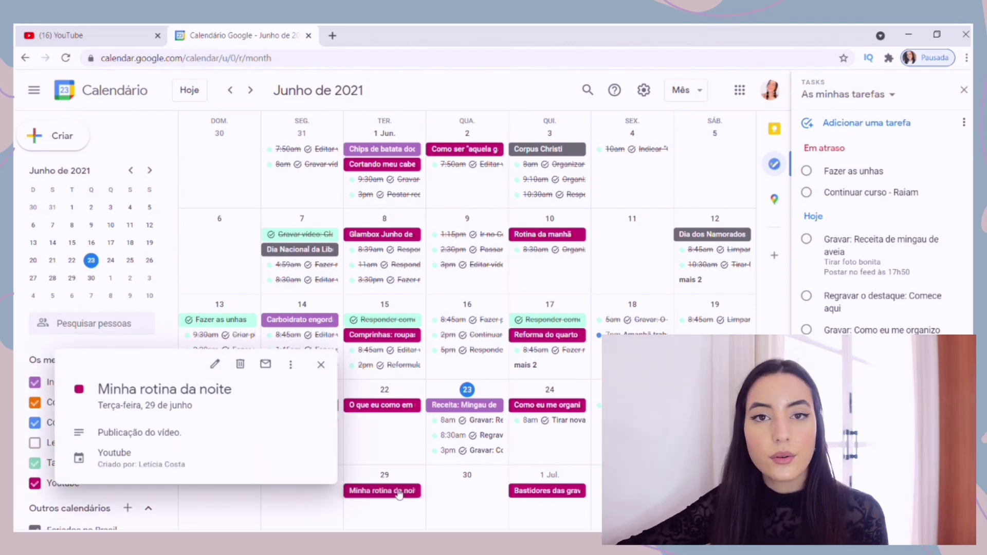
left_click(574, 493)
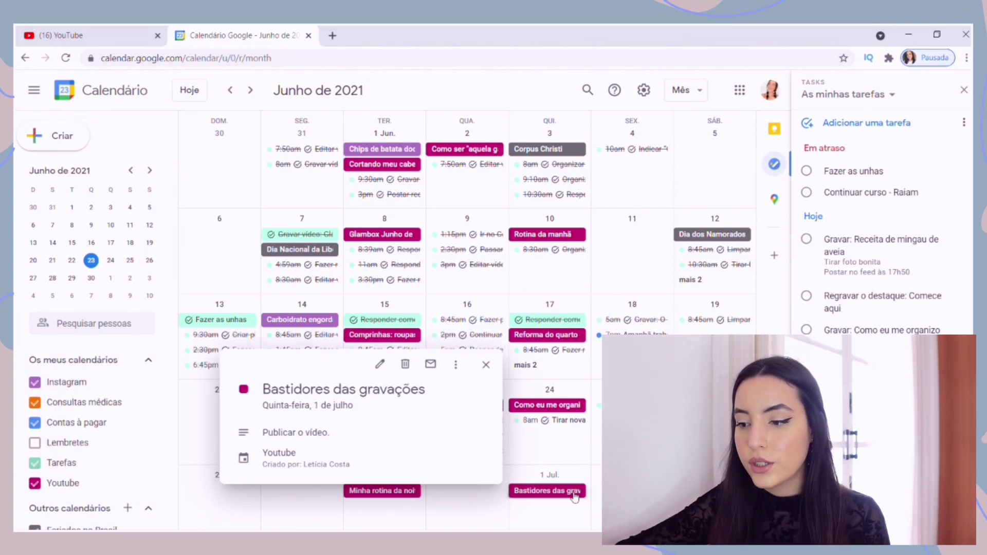
left_click(621, 506)
Start an all-day event on 2 July 2021 with full details and title it "Ideias de café da manhã saudável".
left_click(621, 507)
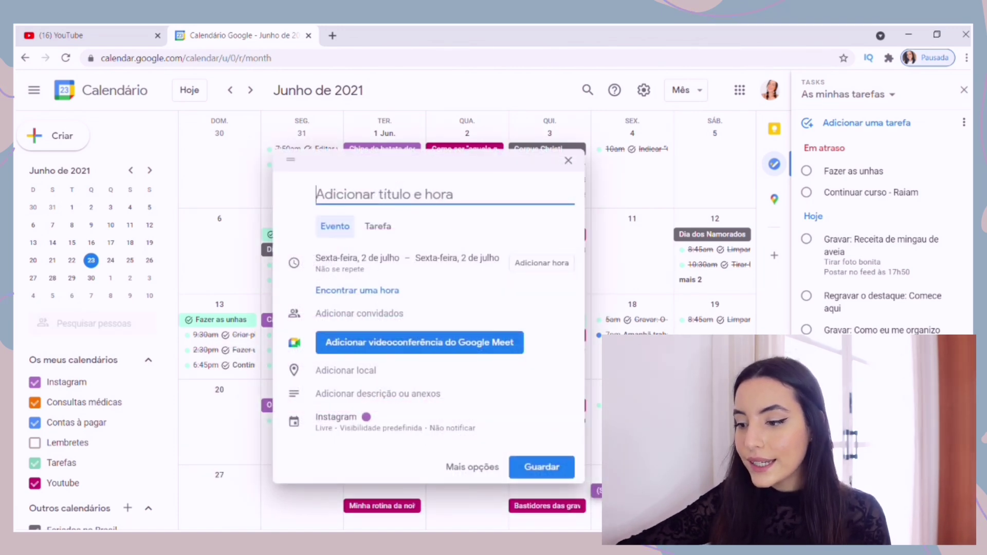
left_click(470, 469)
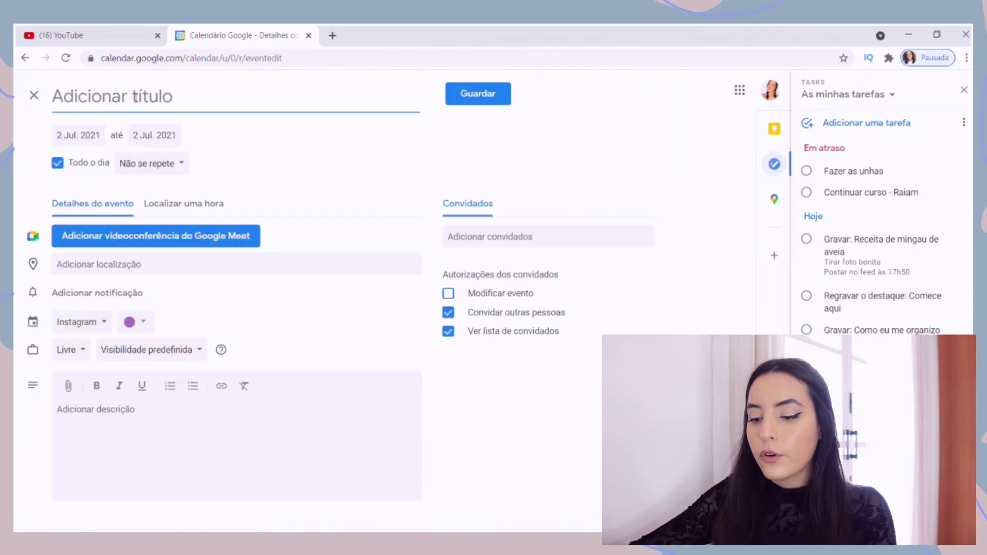
type("Ideias de c")
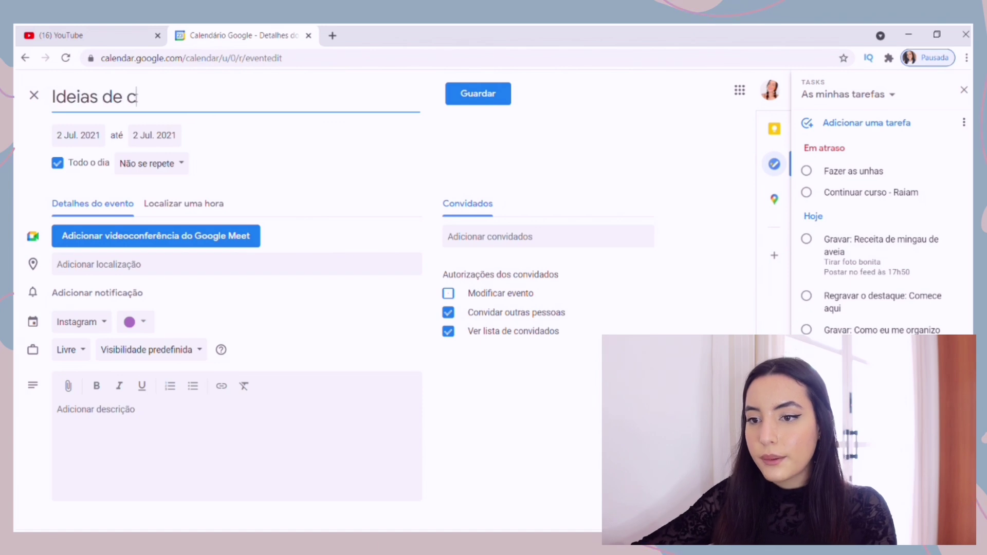
type("afé da manhã saudável")
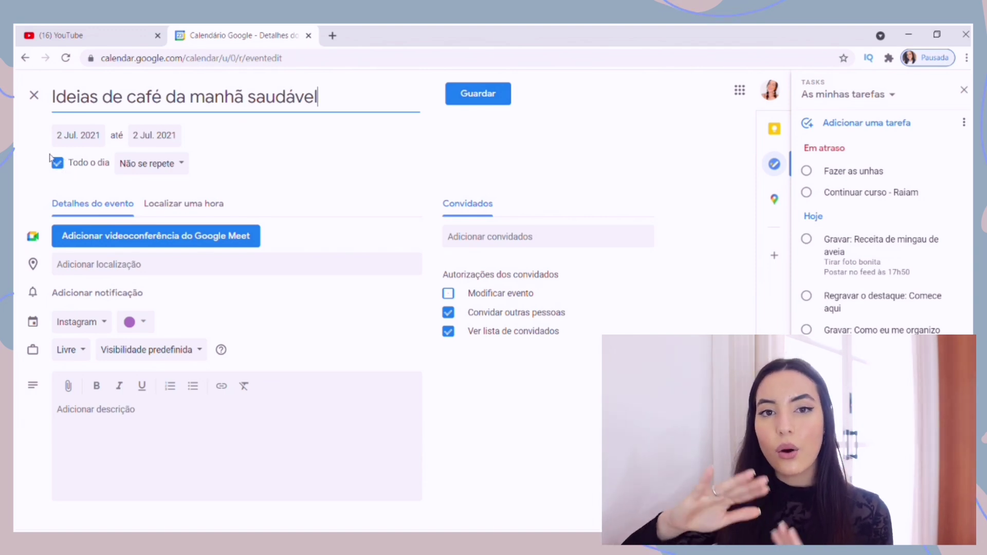
Keep the breakfast ideas event non-repeating and assign it to the Youtube calendar.
left_click(180, 169)
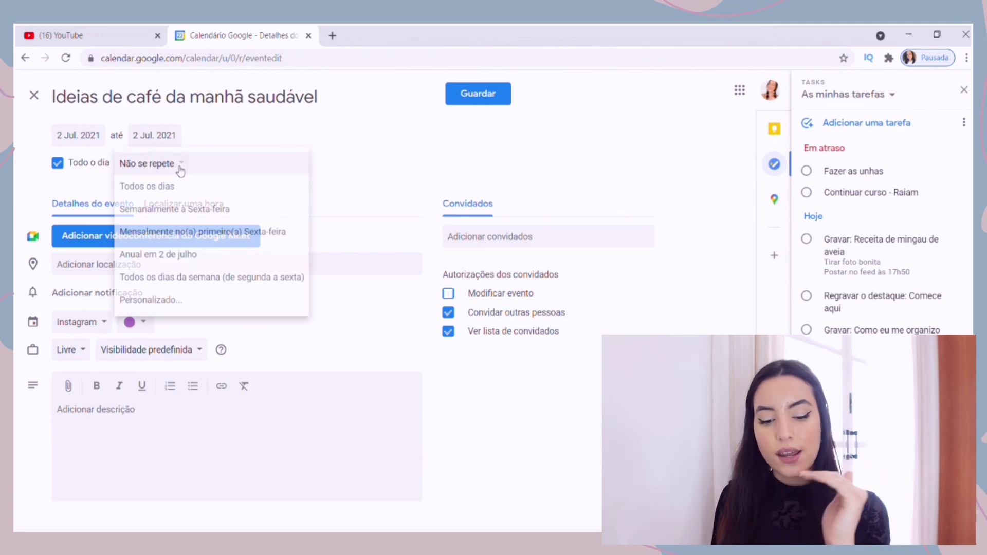
left_click(173, 164)
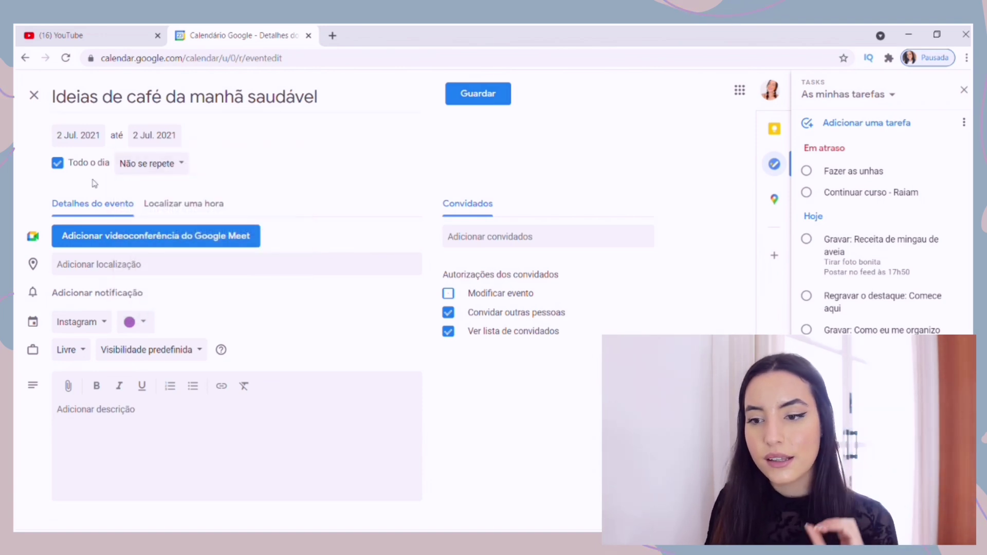
left_click(97, 292)
left_click(106, 350)
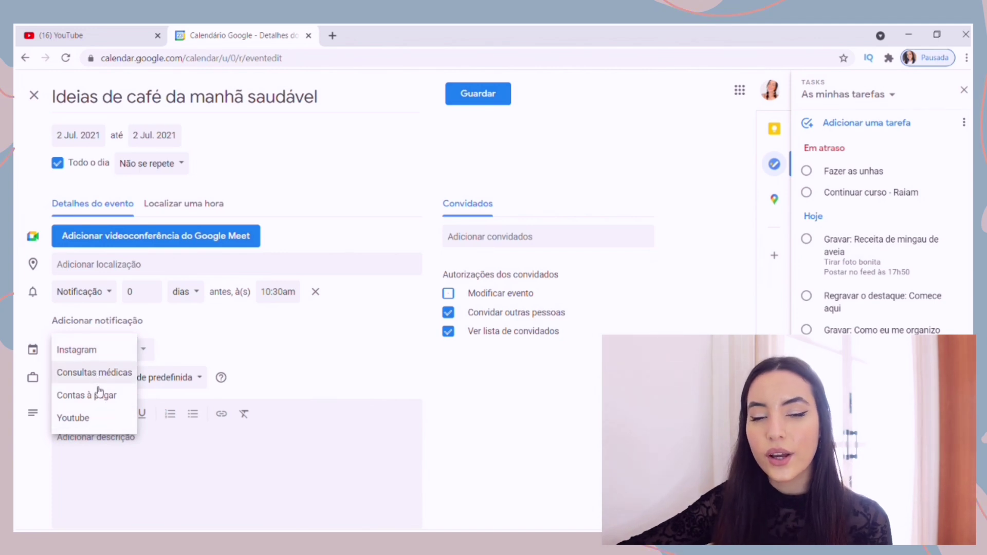
left_click(111, 427)
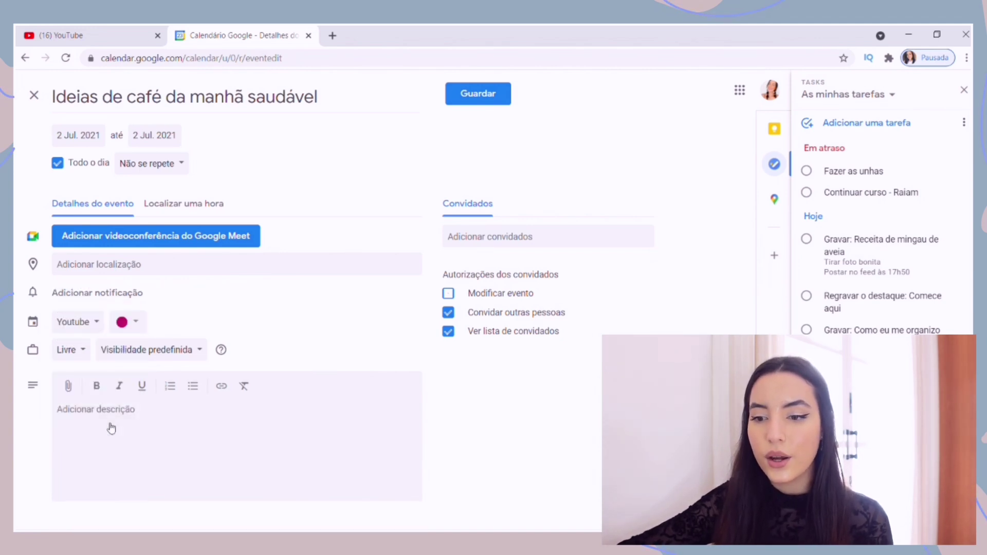
Add the description "Data da publicação do vídeo." to the event and save it.
left_click(111, 428)
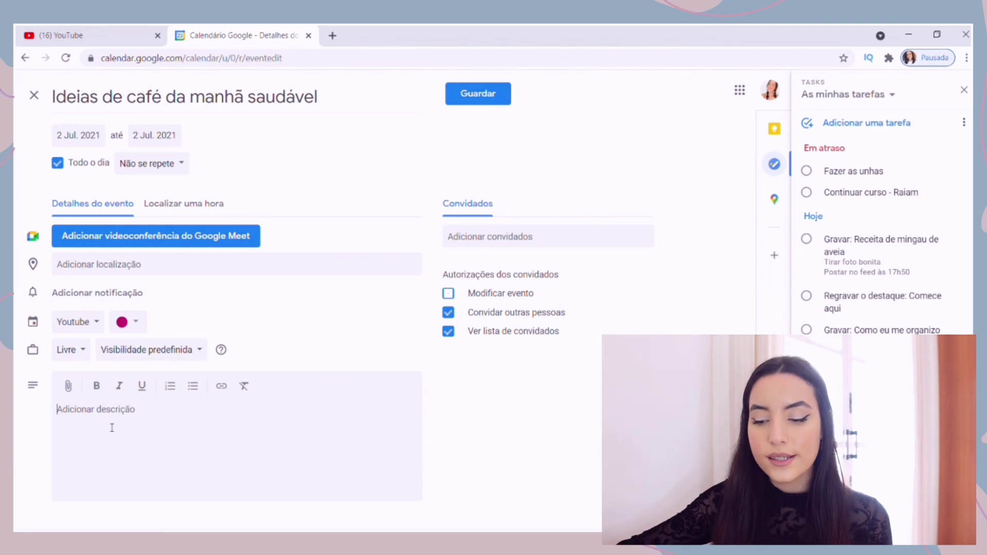
type("Data")
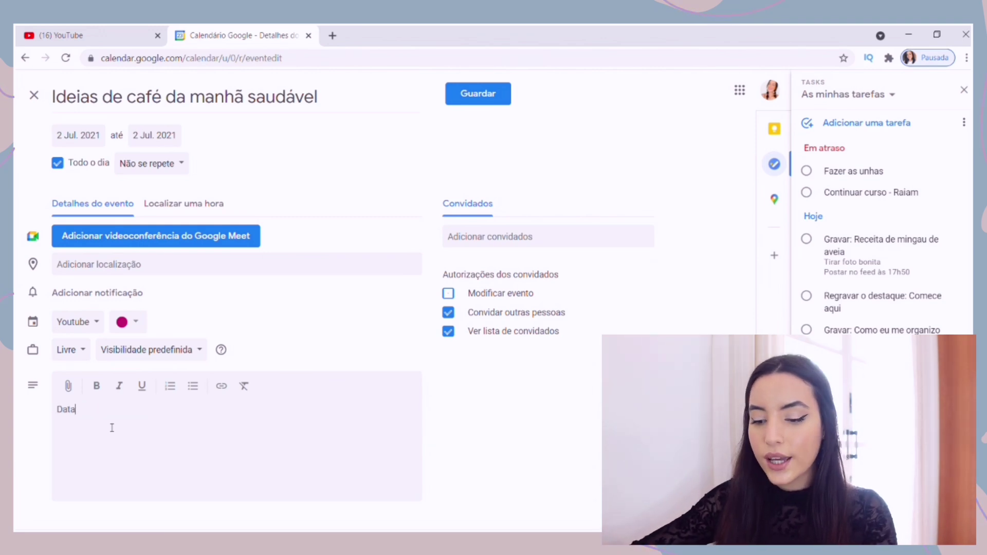
type(" da publicação do vídeo.")
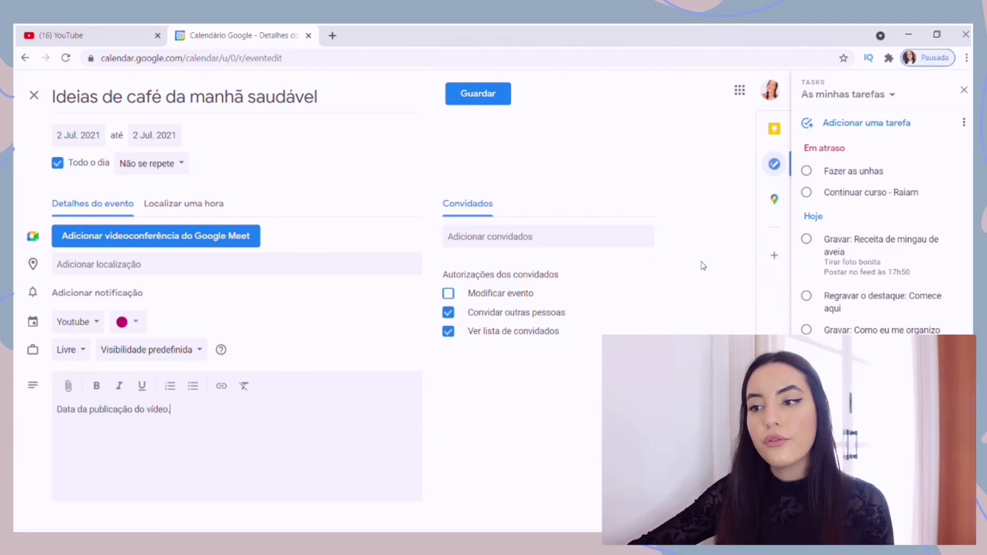
left_click(468, 95)
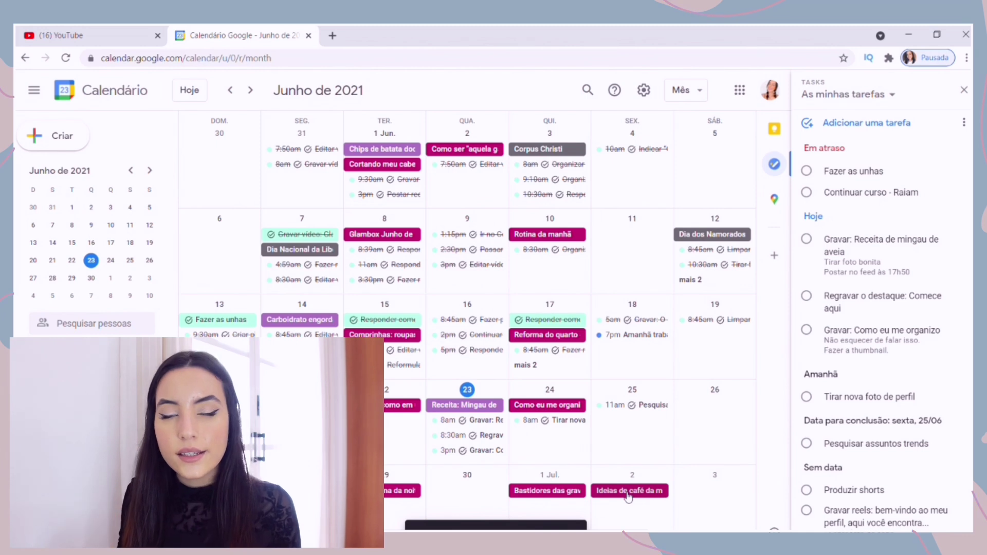
Move the "Ideias de café da manhã saudável" event to 3 July and delete it.
left_click_drag(628, 496, 702, 503)
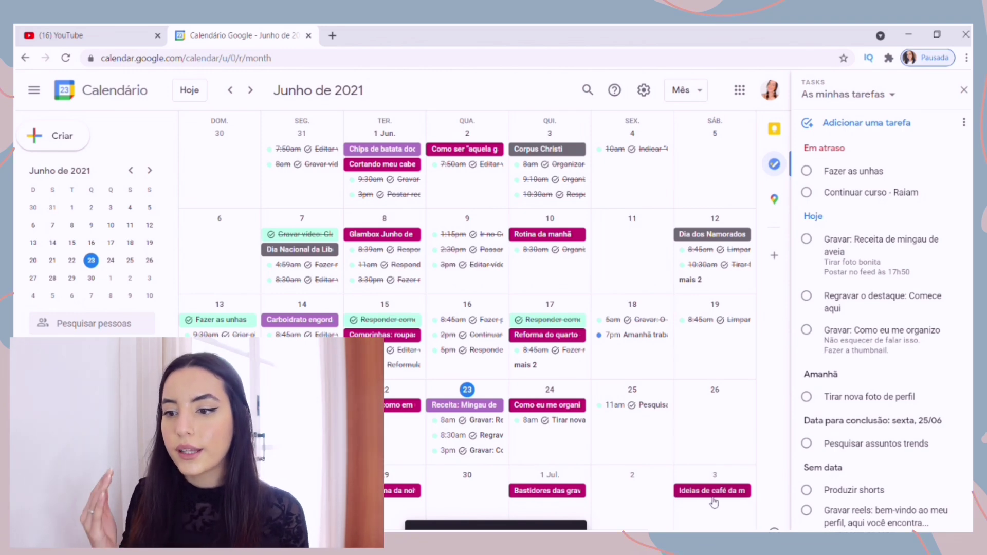
left_click(713, 494)
left_click(720, 492)
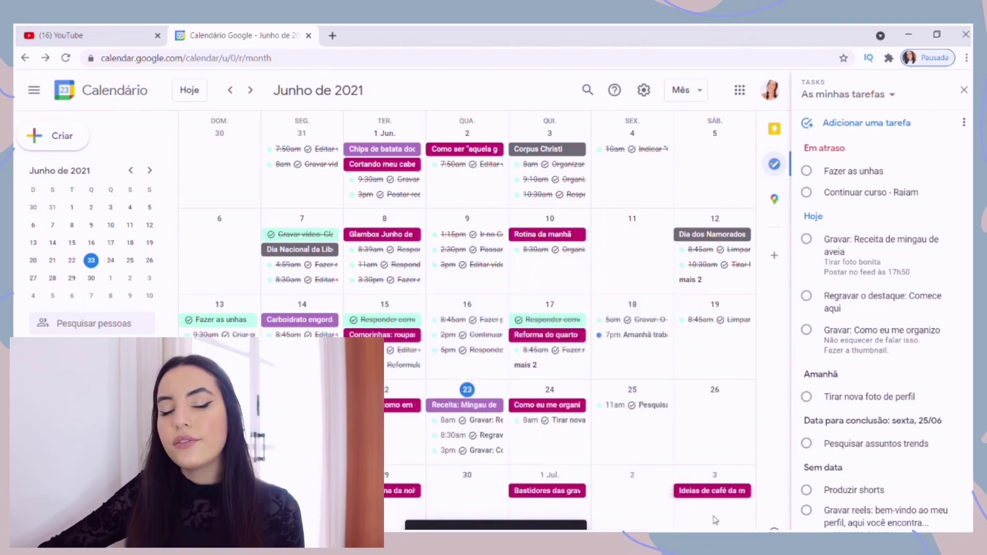
left_click(650, 405)
Check the 13 June "Fazer as unhas" task and add a new task with the same title dated 24 June 2021.
left_click(236, 321)
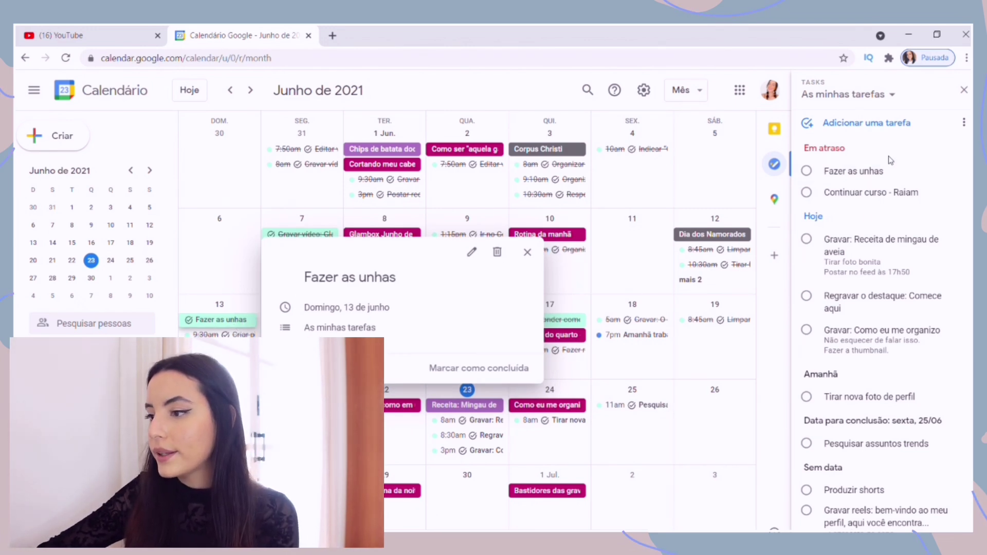
left_click(866, 126)
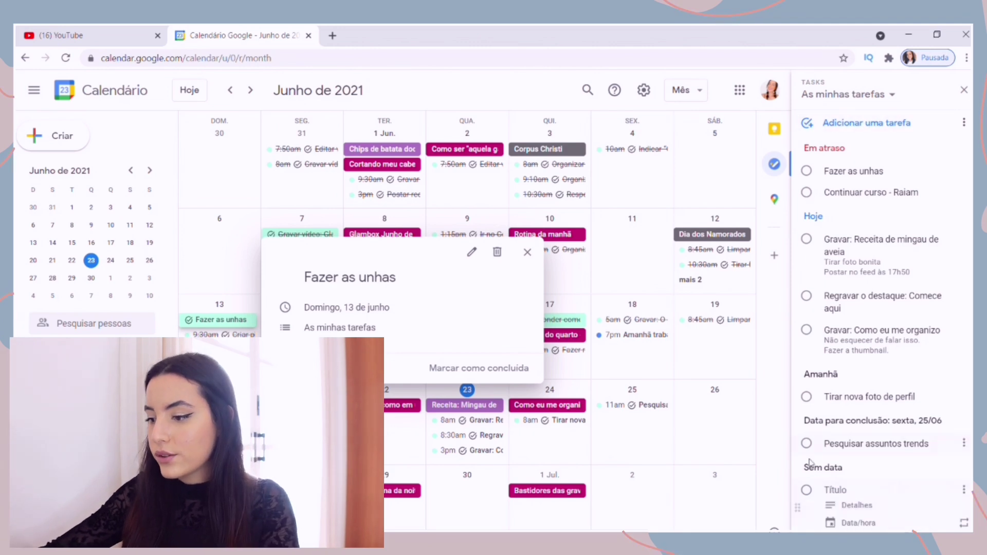
type("Fazer as unhas")
left_click(857, 523)
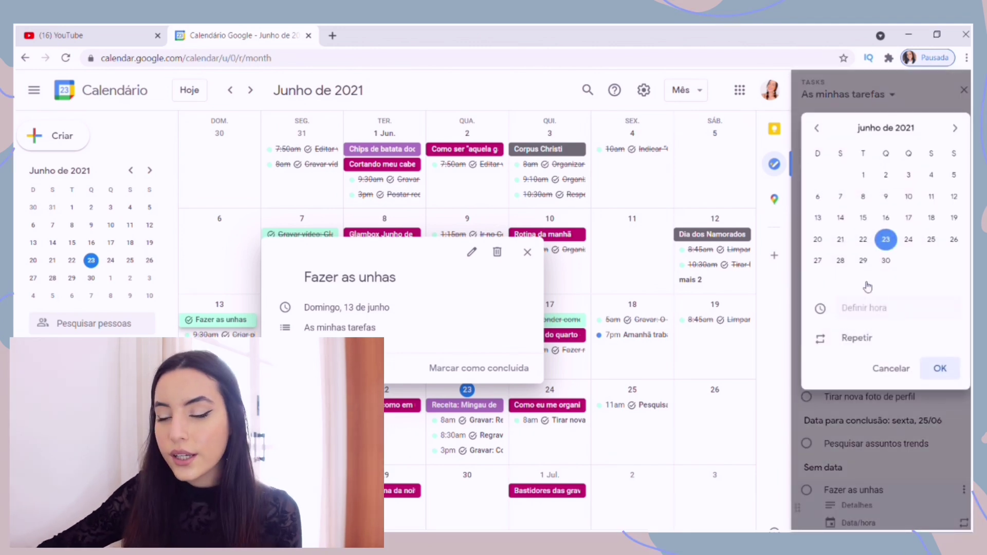
left_click(908, 239)
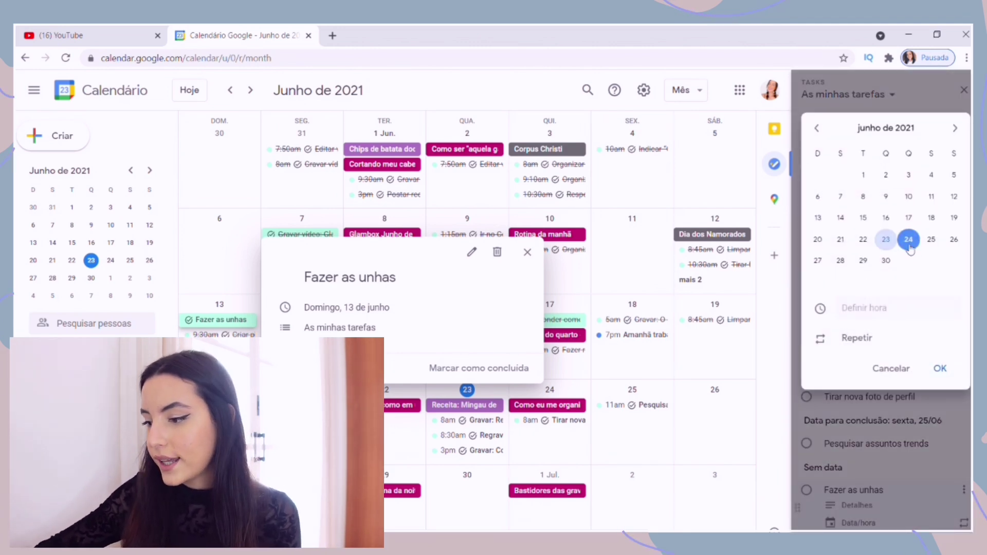
left_click(940, 368)
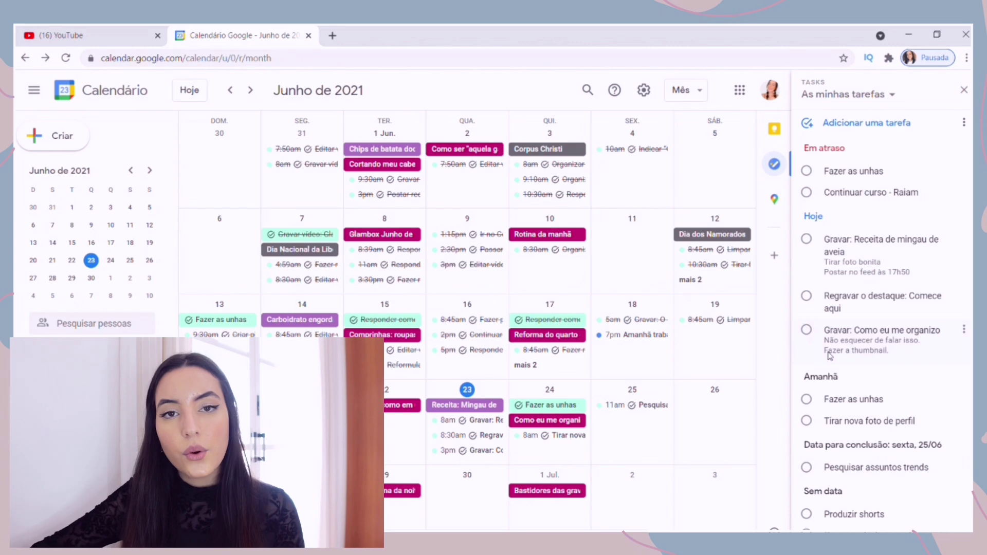
Mark the "Gravar: Como eu me organizo" task as completed and open the details of "Gravar: Receita de mingau de aveia".
left_click(807, 331)
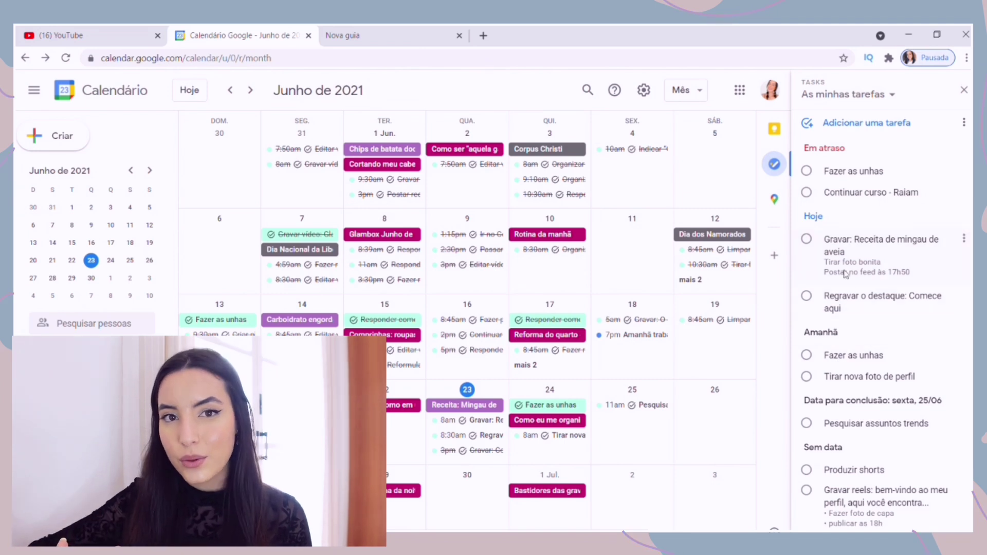
left_click(888, 267)
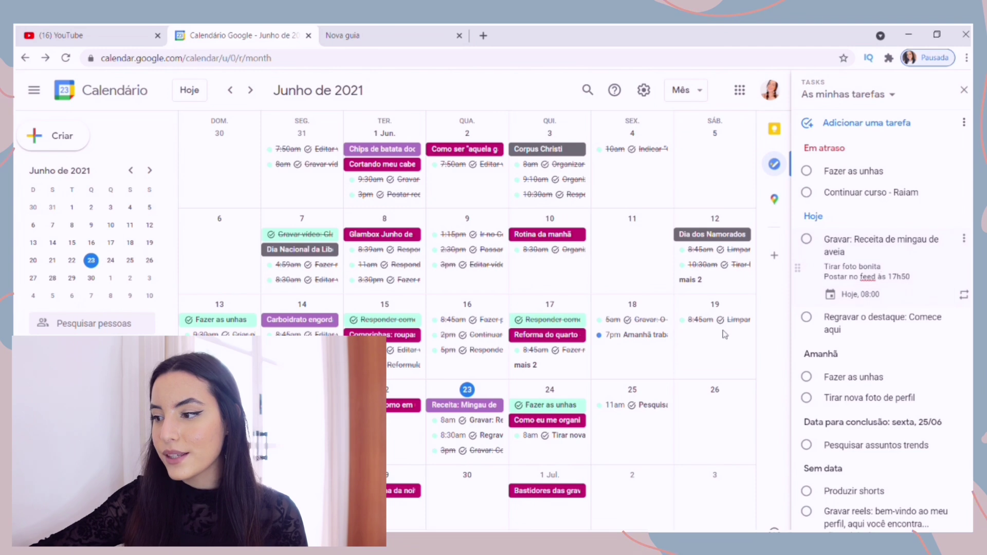
Switch to Google Docs and view the video scripts "Como ser "aquela garota"" and "Rotina da manhã".
left_click(343, 38)
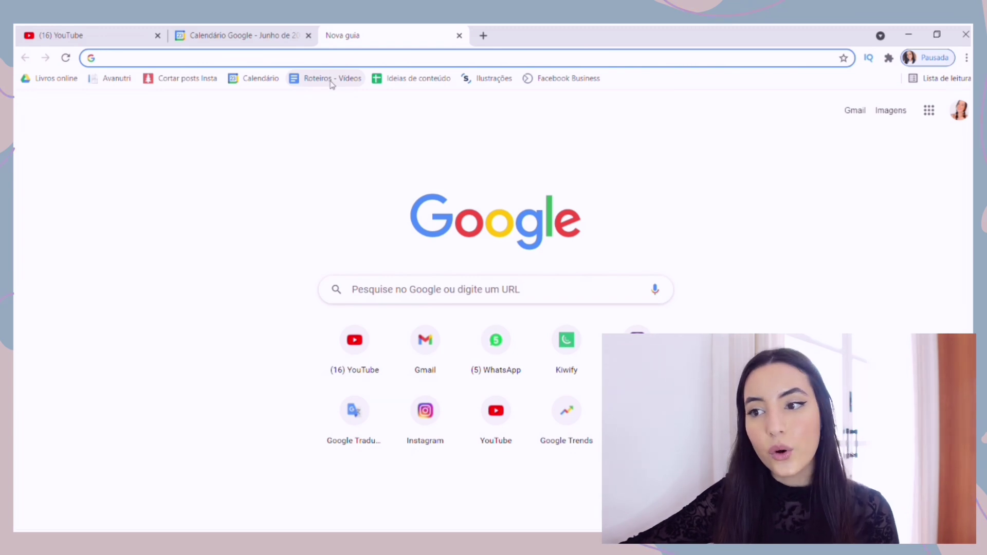
left_click(332, 79)
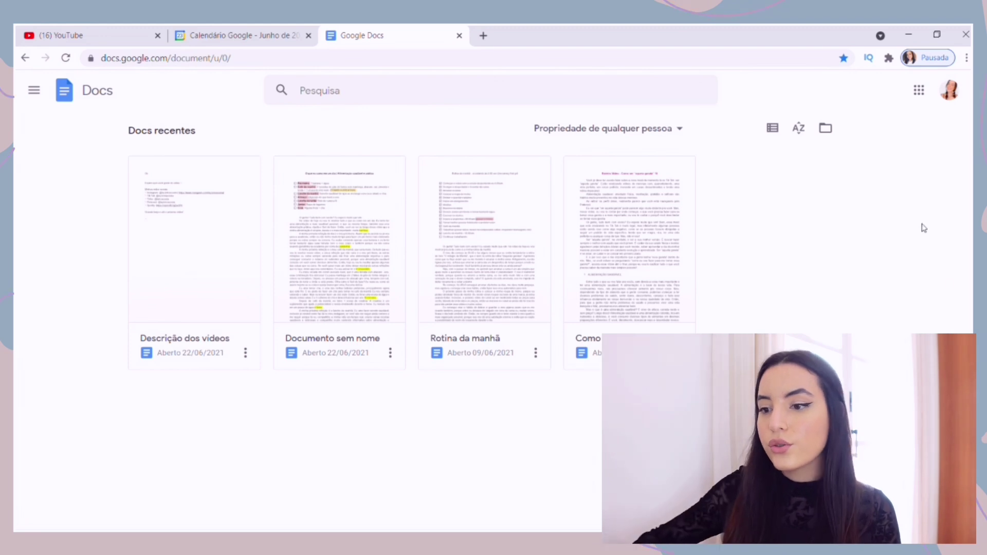
left_click(603, 286)
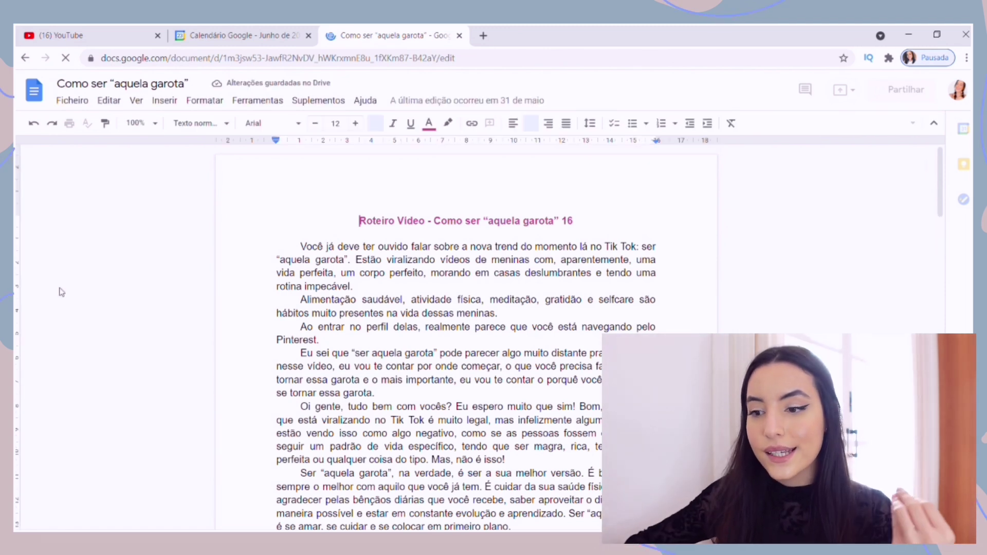
left_click(25, 58)
left_click(633, 266)
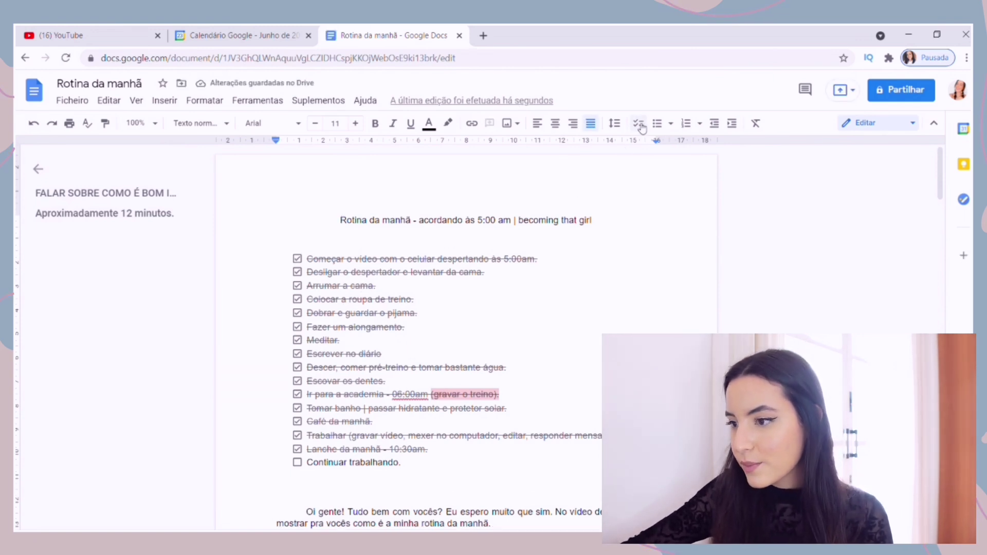
Check off "Continuar trabalhando." in the "Rotina da manhã" checklist, adding an empty checklist item below it and removing it again.
left_click(640, 125)
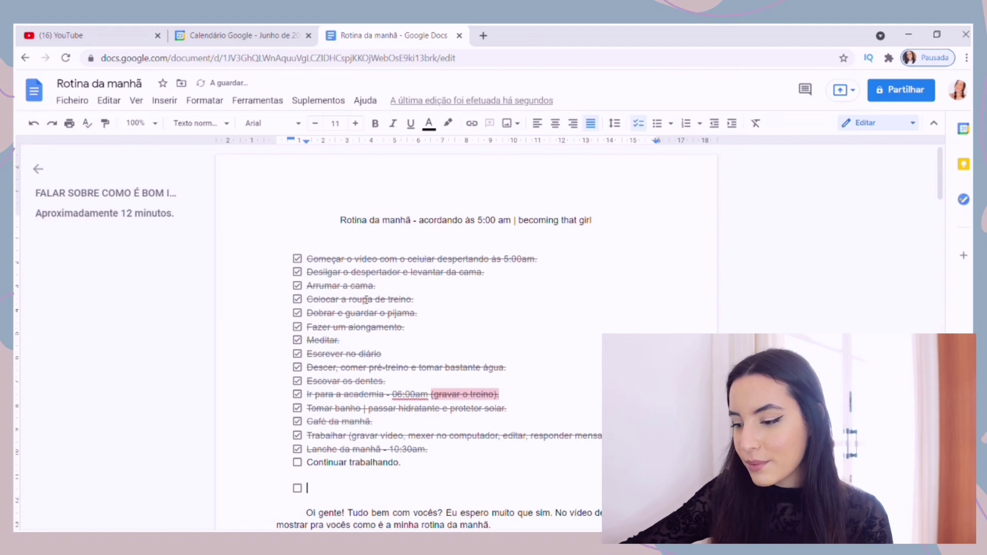
left_click(297, 463)
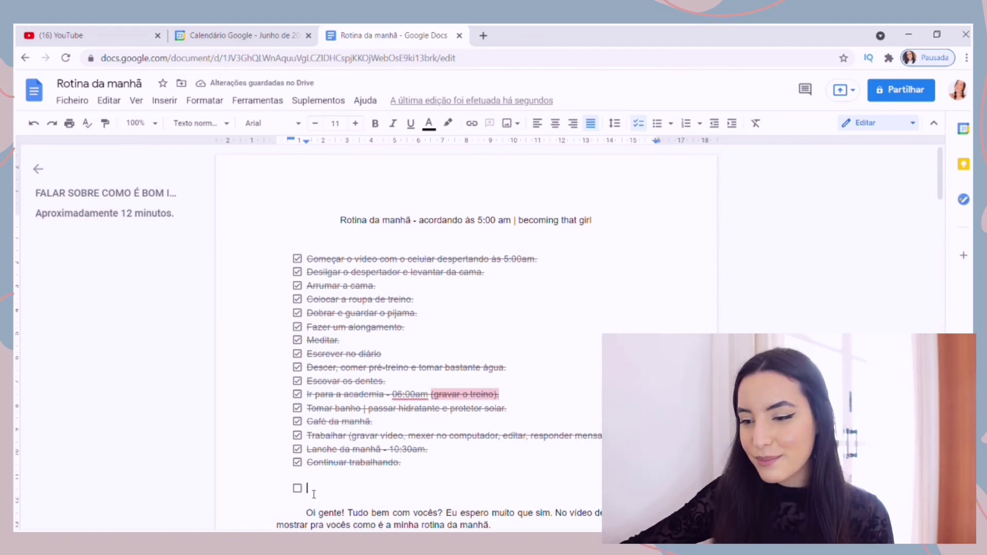
key("BackSpace")
left_click_drag(945, 198, 919, 151)
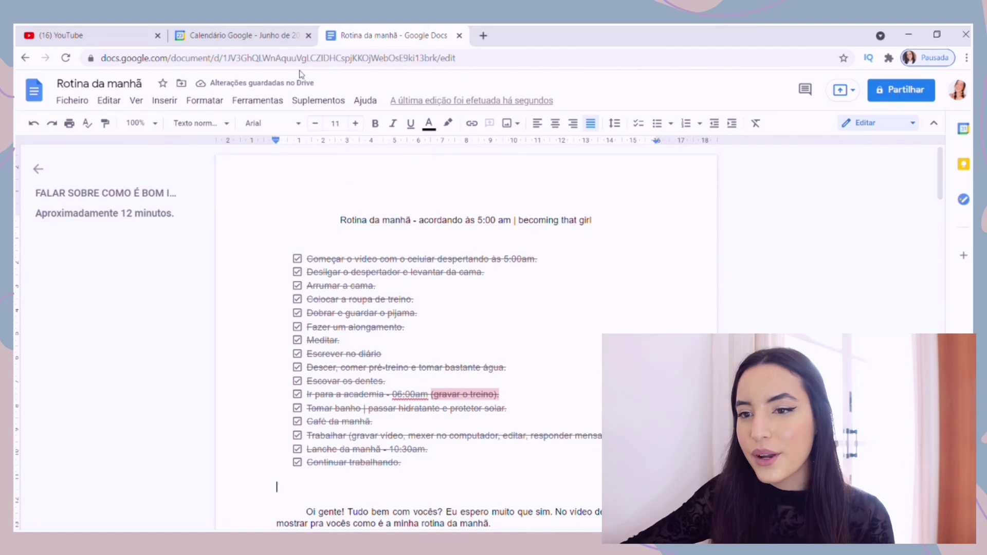
Return to the recent documents list and open the bookmarked "Ideias de conteúdo" spreadsheet in a new browser tab.
left_click(25, 58)
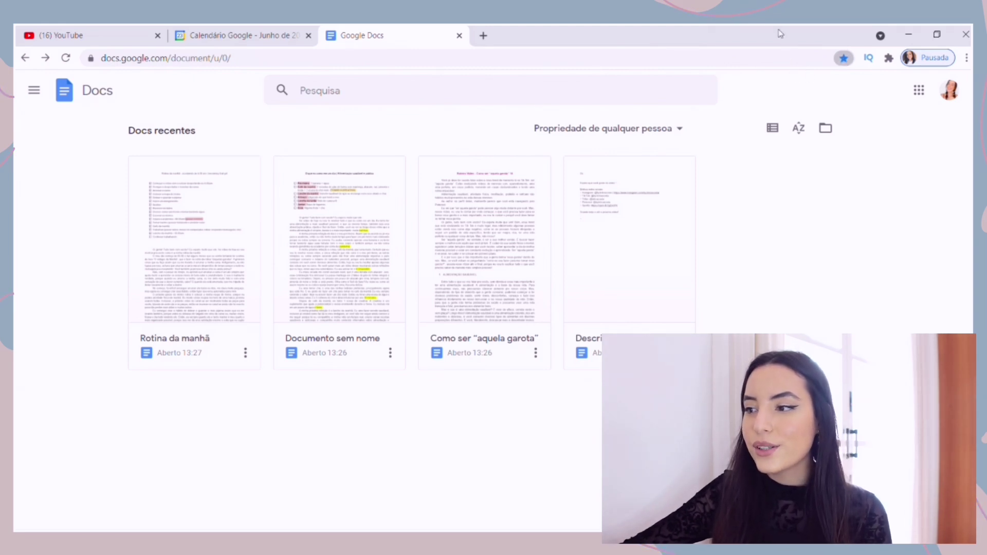
left_click(483, 37)
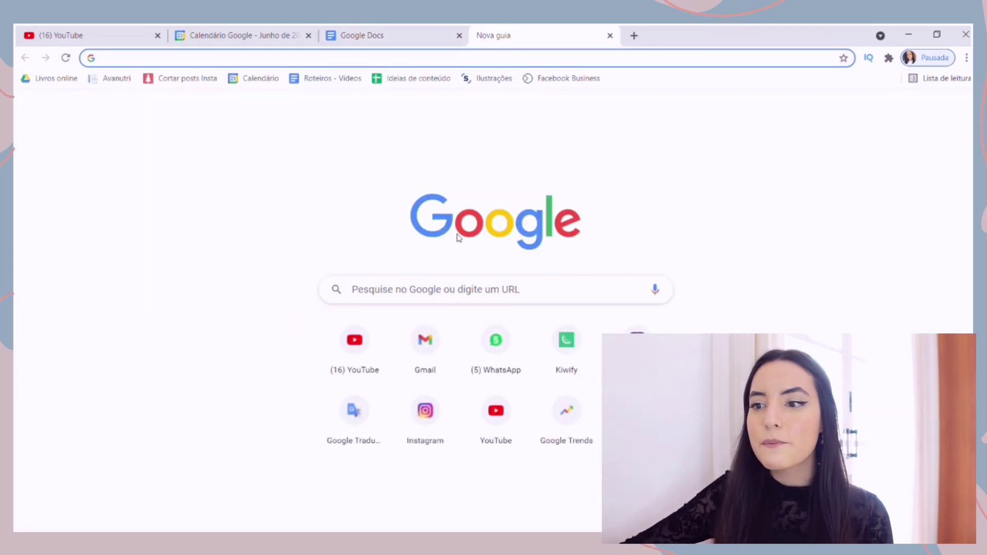
left_click(427, 85)
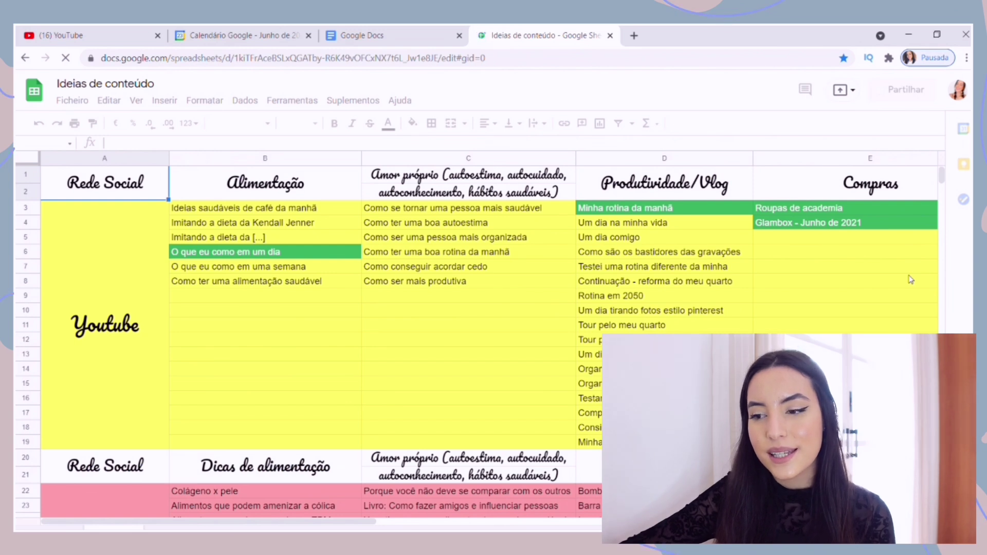
Review the Rede Social heading and the Youtube idea categories Alimentação, Amor próprio, Produtividade/Vlog and Compras.
left_click(806, 272)
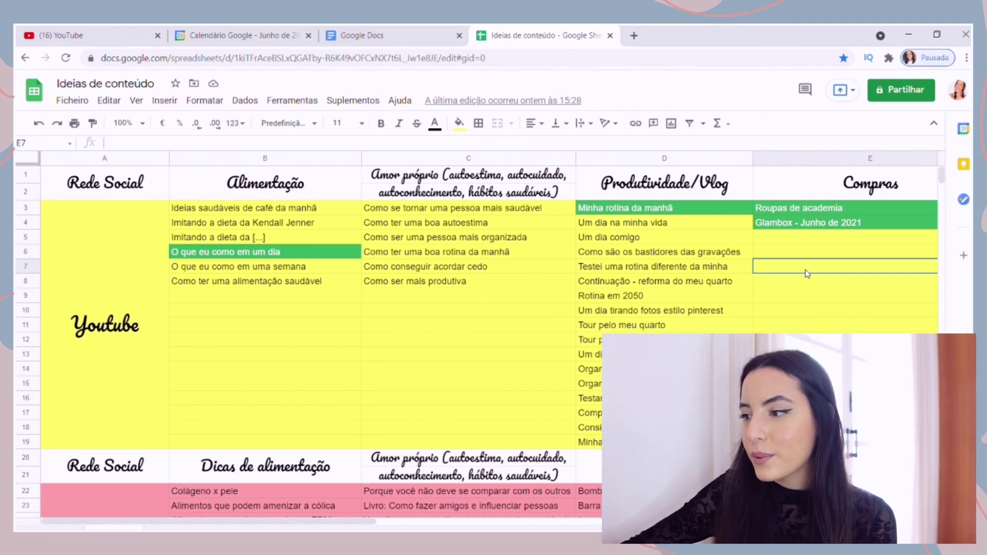
left_click(118, 185)
mouse_move(942, 174)
left_mouse_down()
mouse_move(945, 201)
mouse_move(943, 175)
left_mouse_up()
left_click(300, 194)
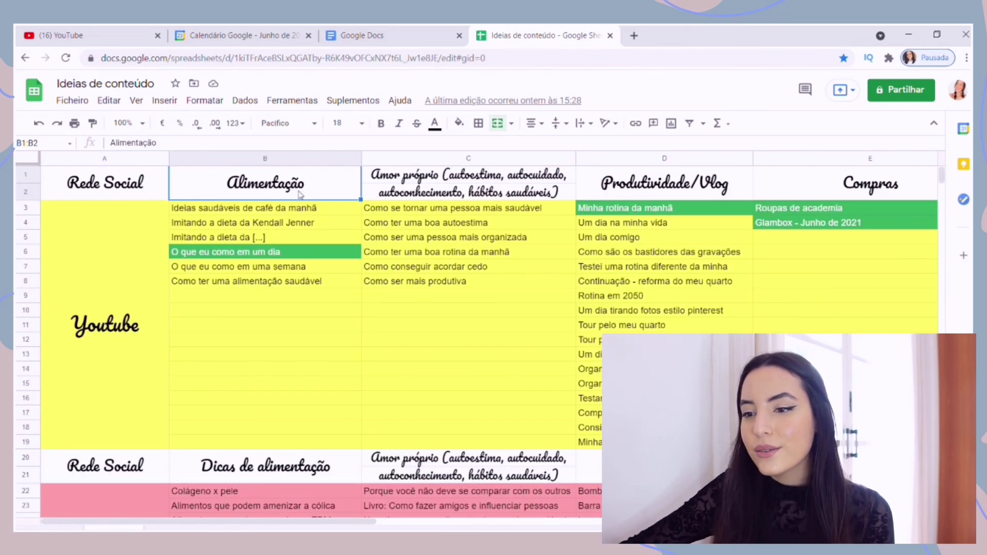
key("Right")
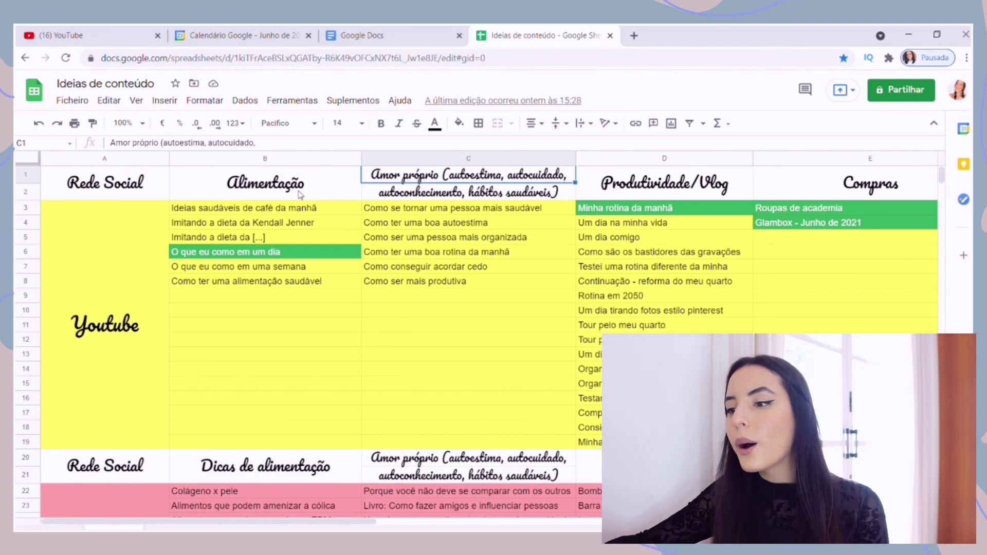
key("Right")
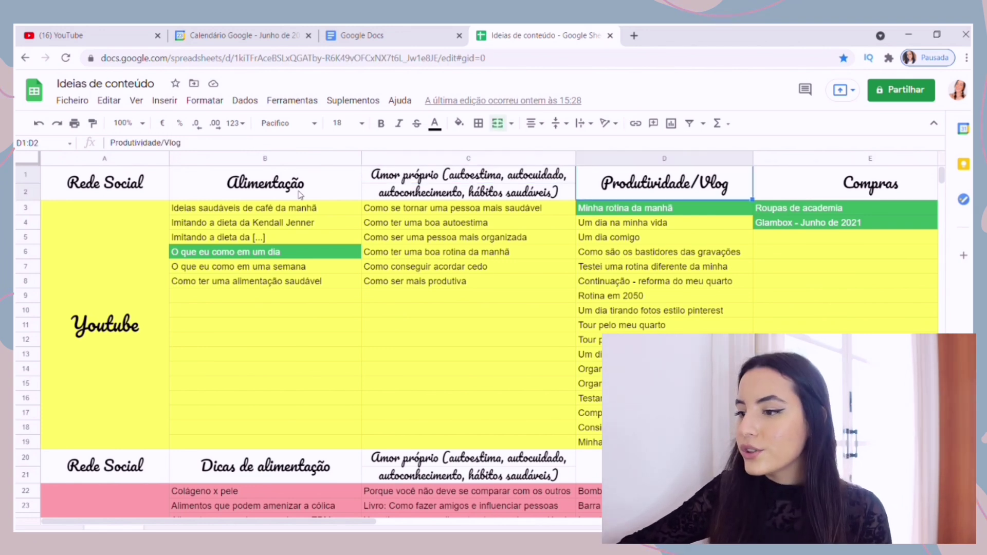
key("Right")
Browse down the ideas spreadsheet to the Instagram section and look through its content ideas by category.
key("Down")
key("Down")
key("Down")
key("Down")
key("Down")
key("Down")
key("Down")
key("Down")
key("Down")
key("Down")
key("Down")
key("Down")
key("Down")
key("Down")
key("Down")
key("Down")
key("Down")
key("Down")
key("Down")
key("Down")
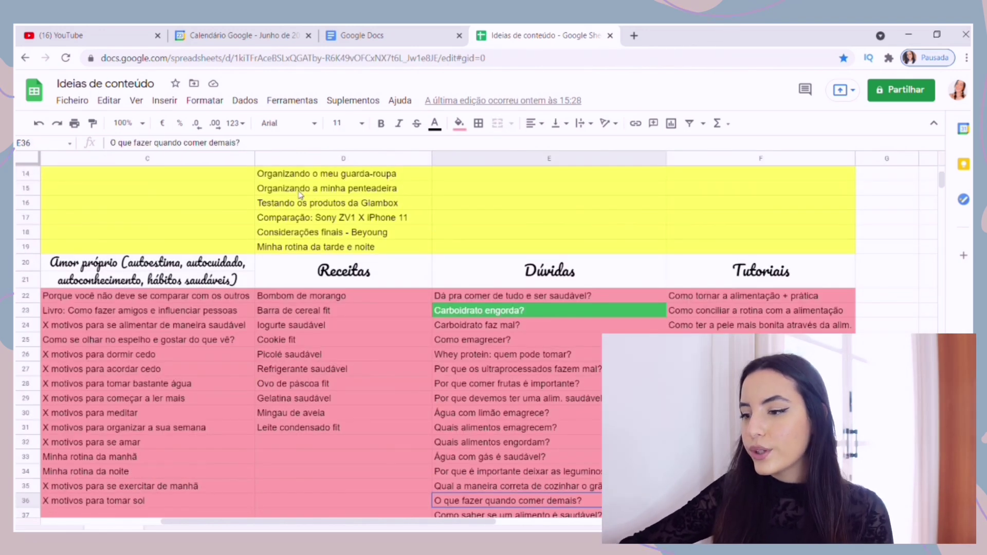
key("Left")
key("Left")
key("Left")
key("Left")
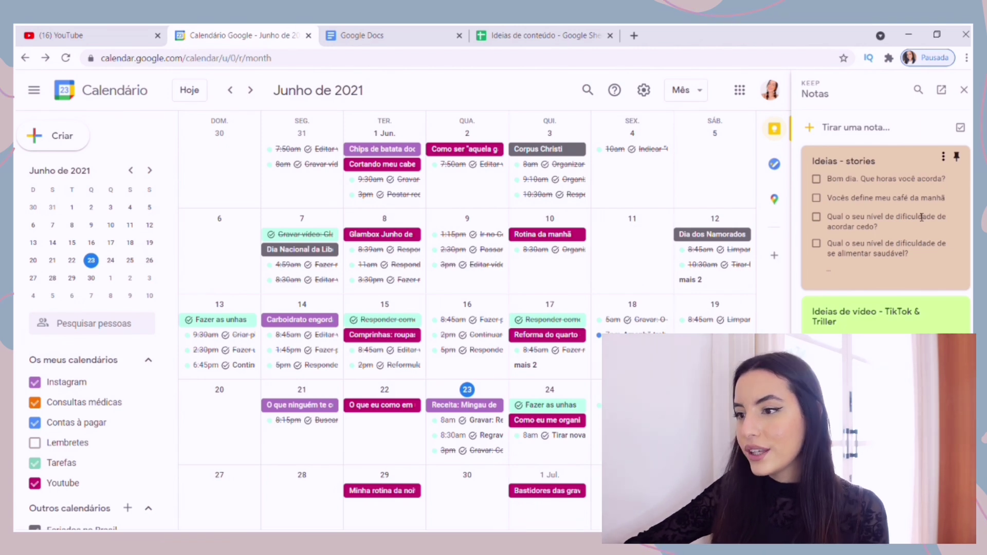
View the "Ideias - stories" Keep note beside the calendar and the Instagram ideas in the "Ideias de conteúdo" spreadsheet.
left_click(922, 218)
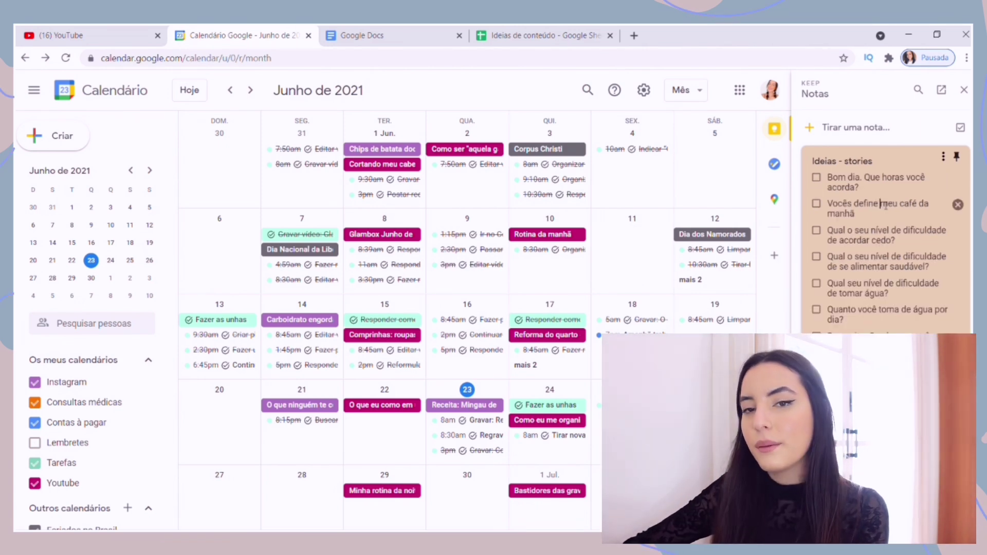
left_click(946, 160)
double_click(918, 142)
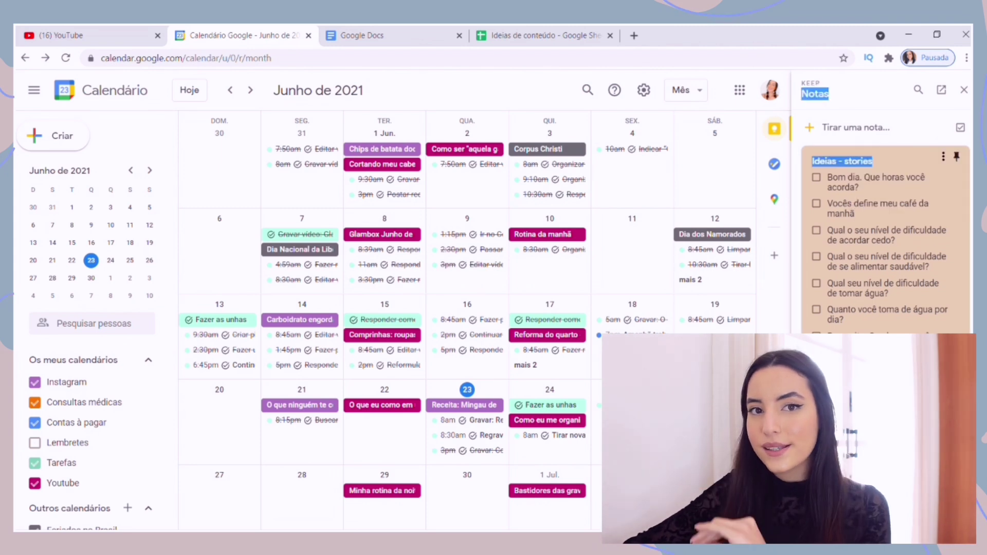
scroll(886, 221, "down", 3)
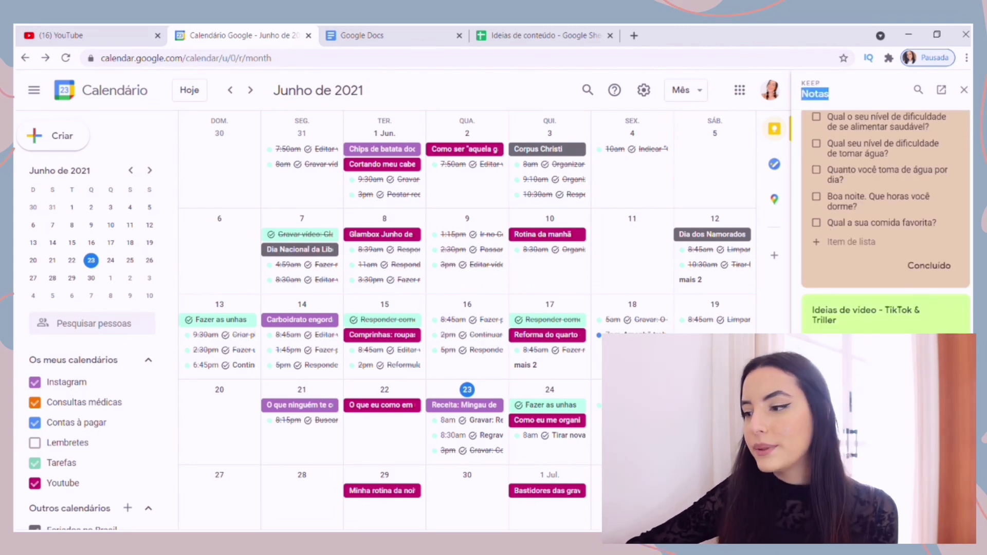
scroll(886, 221, "down", 3)
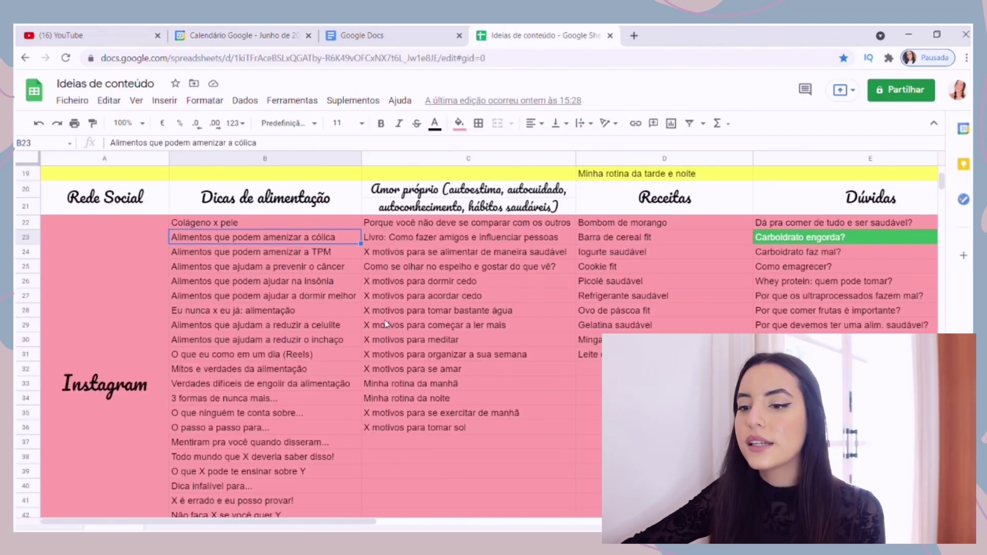
left_click(403, 255)
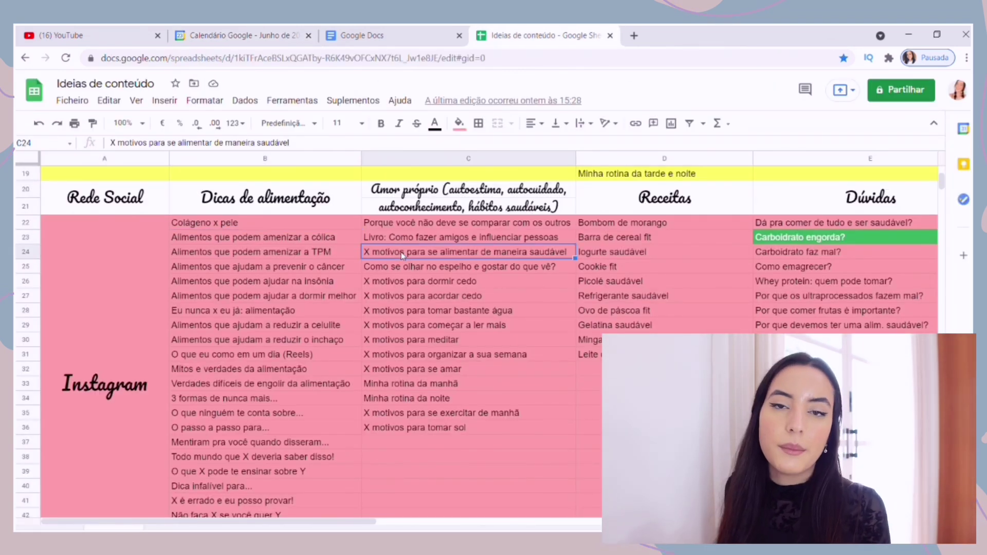
left_click(663, 368)
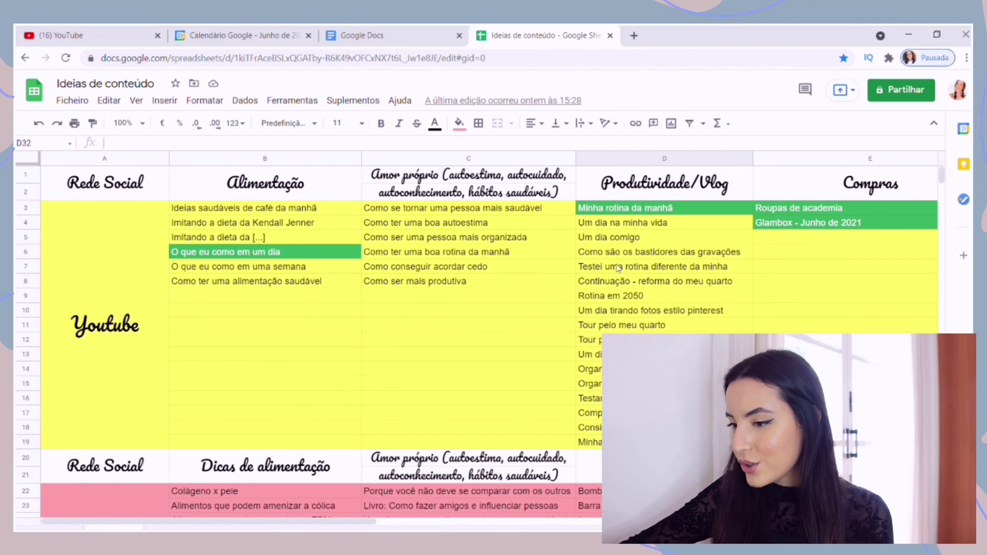
Fill the "Tour pelo meu quarto" cell (D11) with green and make its text white.
left_click(660, 332)
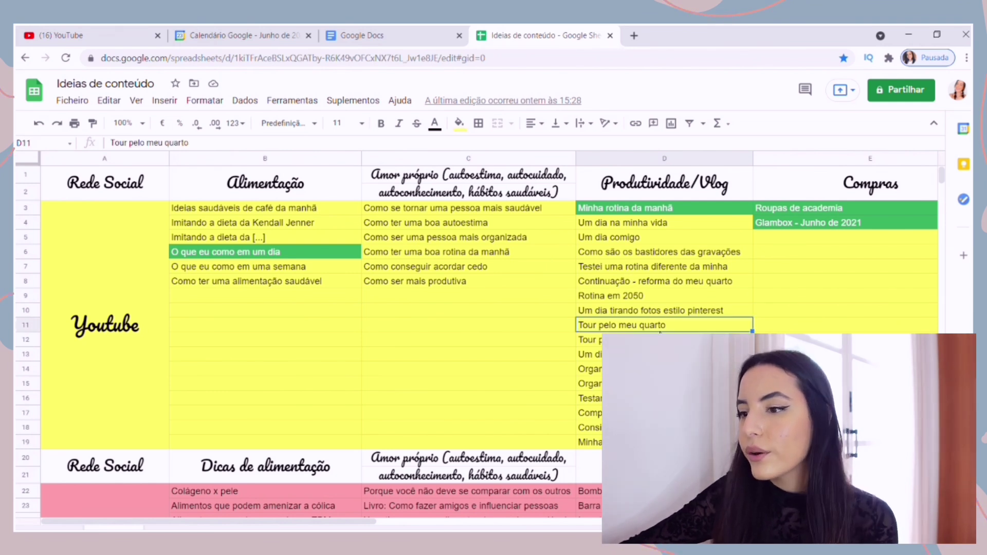
left_click(459, 123)
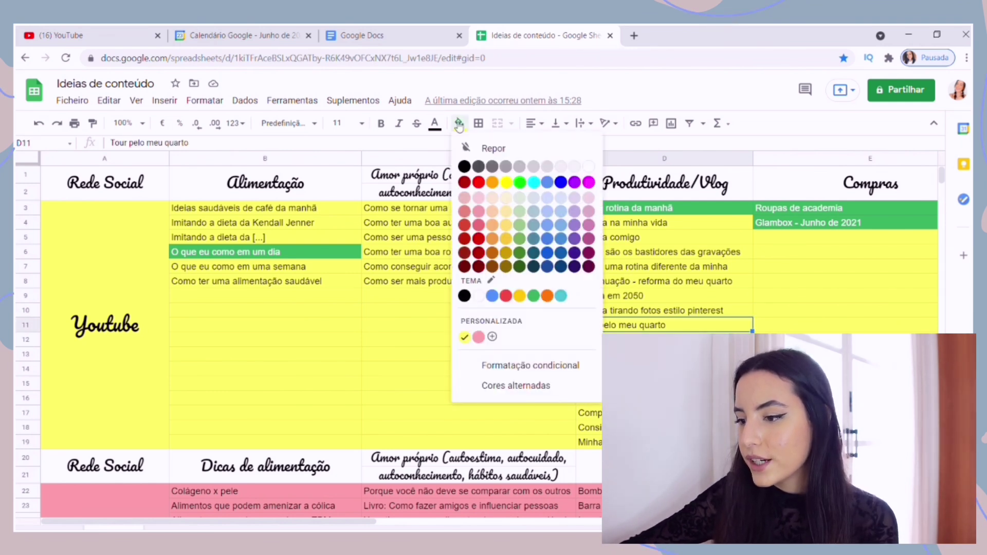
left_click(537, 295)
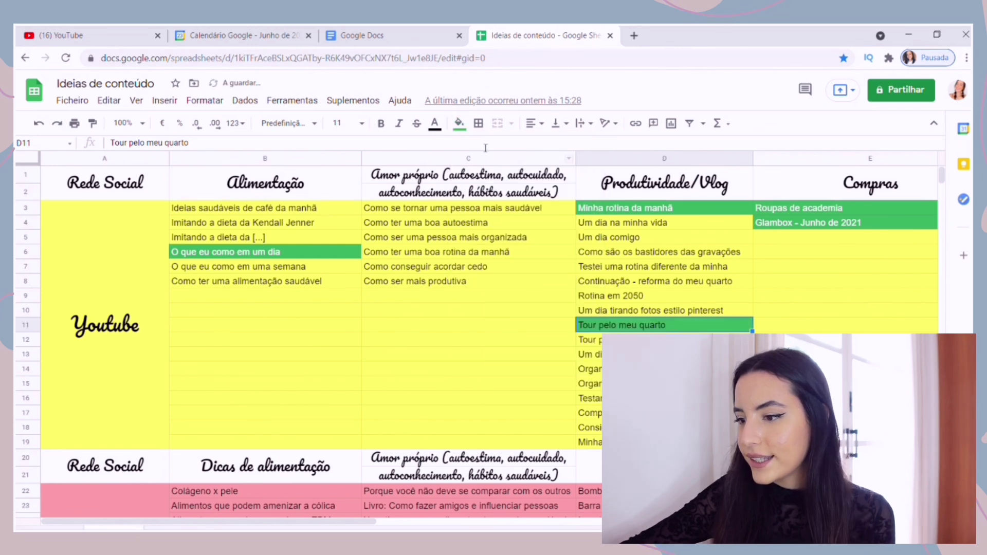
left_click(458, 129)
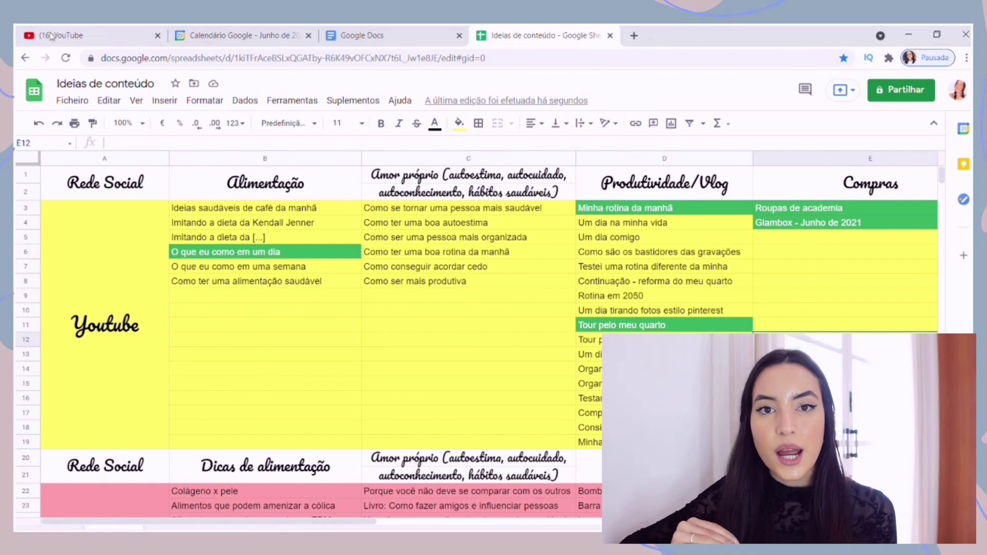
Undo the text colour and green fill changes on the "Tour pelo meu quarto" cell.
left_click(41, 125)
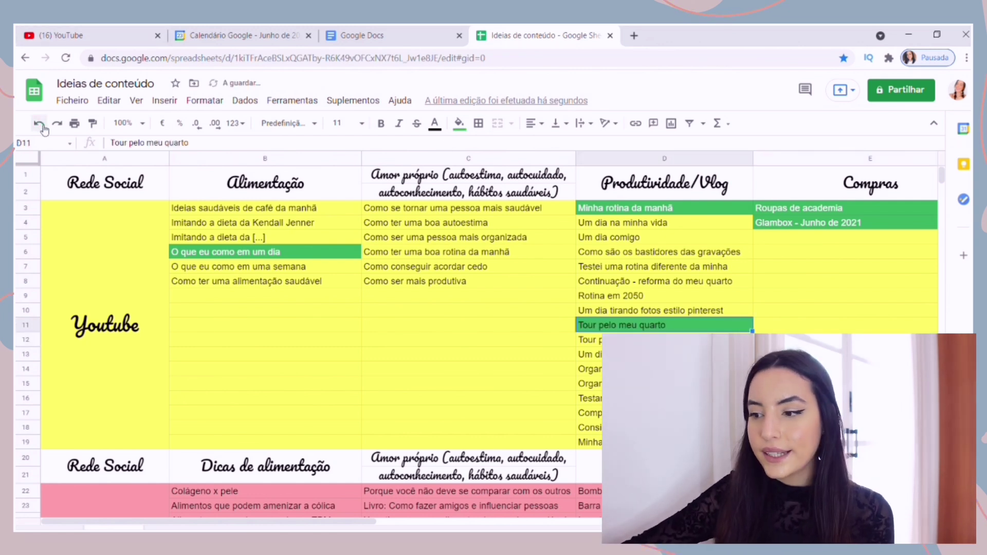
left_click(42, 126)
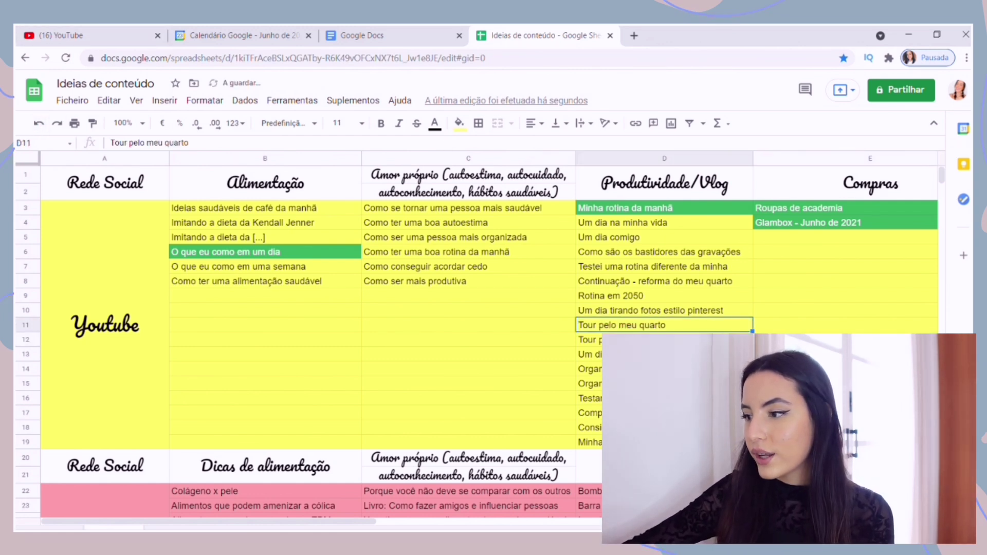
left_click(843, 325)
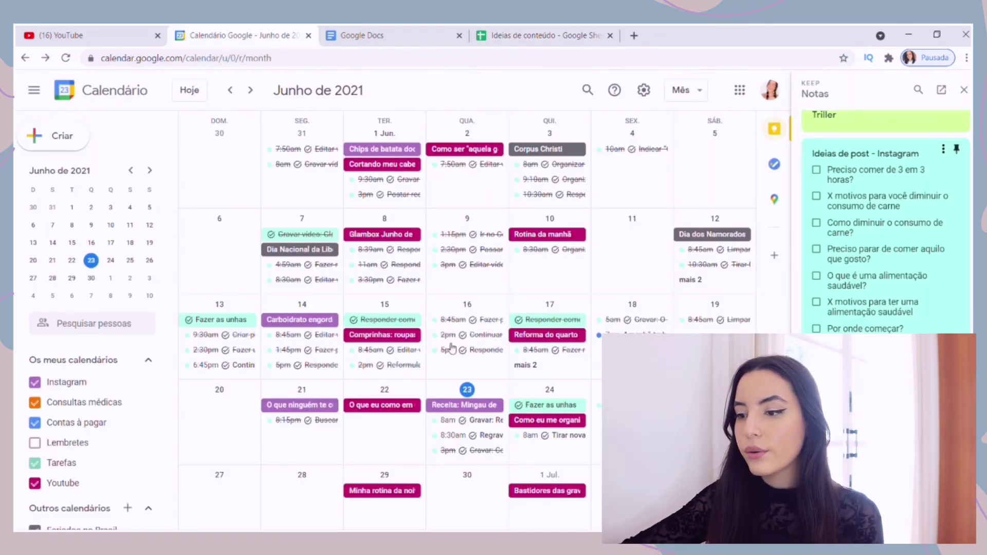
Switch between the ideas spreadsheet and the calendar's Keep note "Ideias de post - Instagram" to compare both idea lists.
left_click(507, 32)
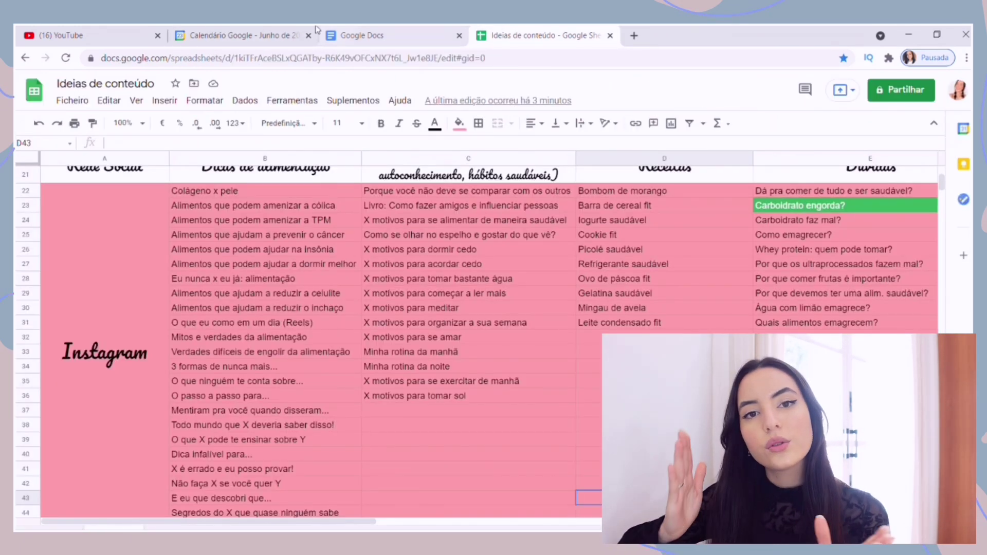
left_click(242, 35)
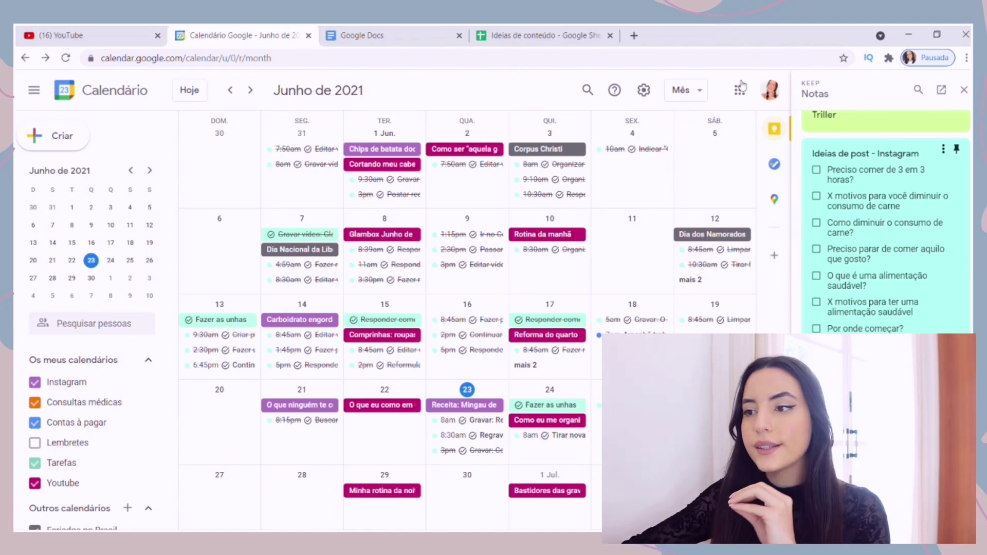
left_click(508, 31)
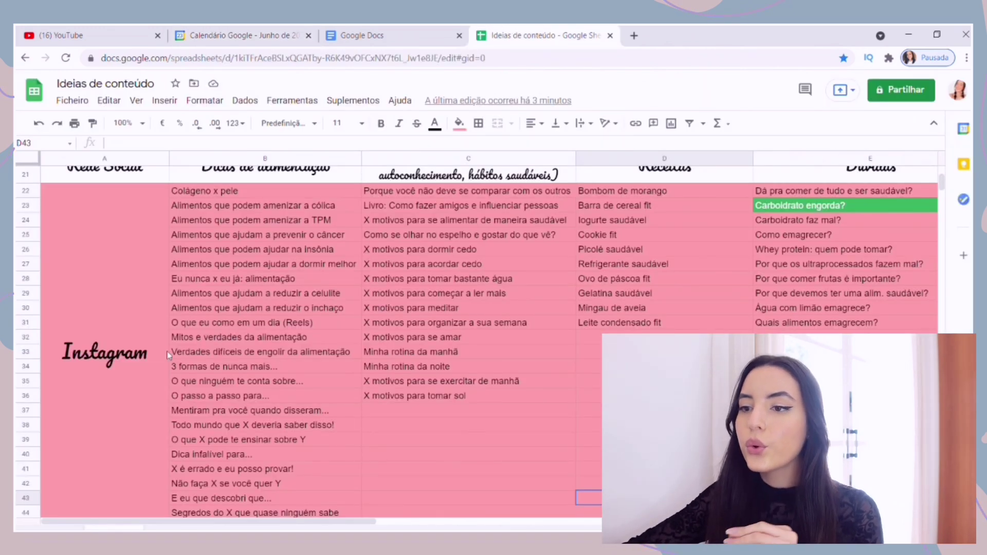
Open the "Finanças" spreadsheet and examine the Mês, Entrada and Saída layout of the last Junho table.
left_click(39, 95)
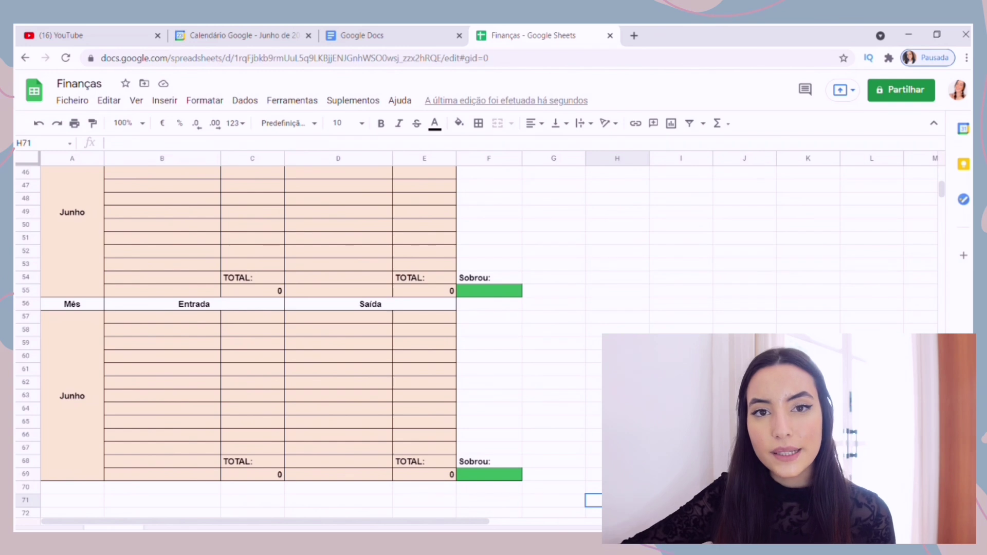
left_click(553, 382)
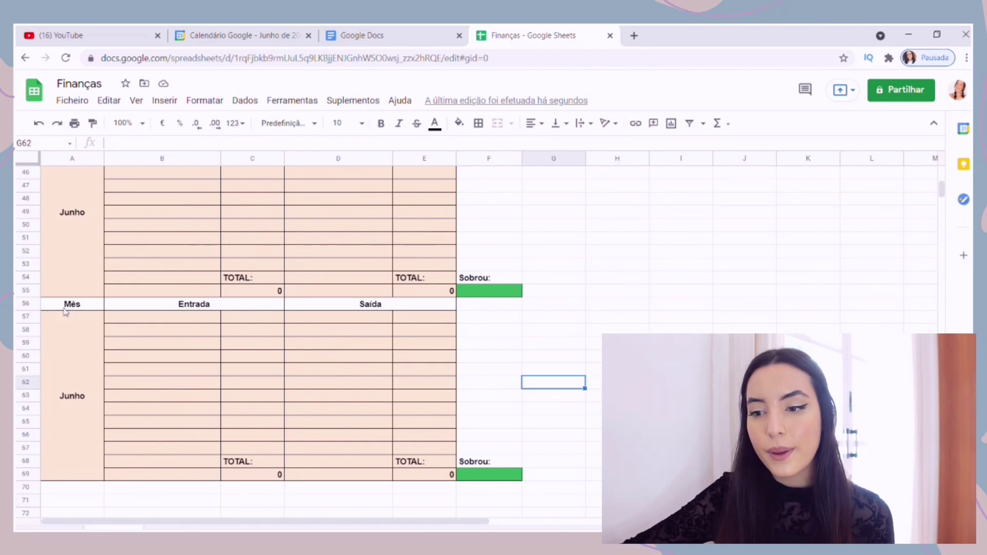
left_click(173, 307)
key("Right")
key("Right")
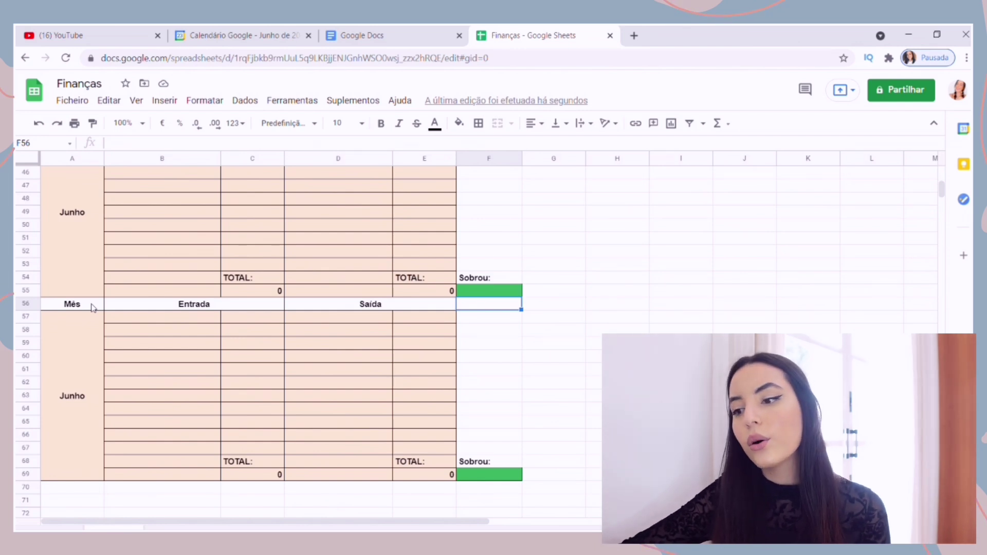
left_click(93, 340)
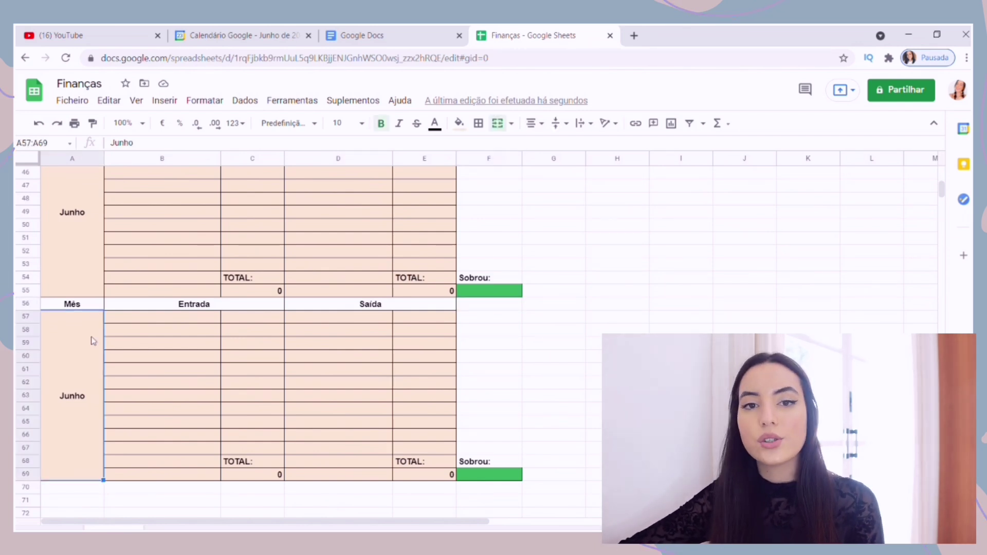
Enter "Pagamento do Youtube" with the amount 0 in the first Entrada row (B57:C57) of the last Junho table.
left_click(193, 318)
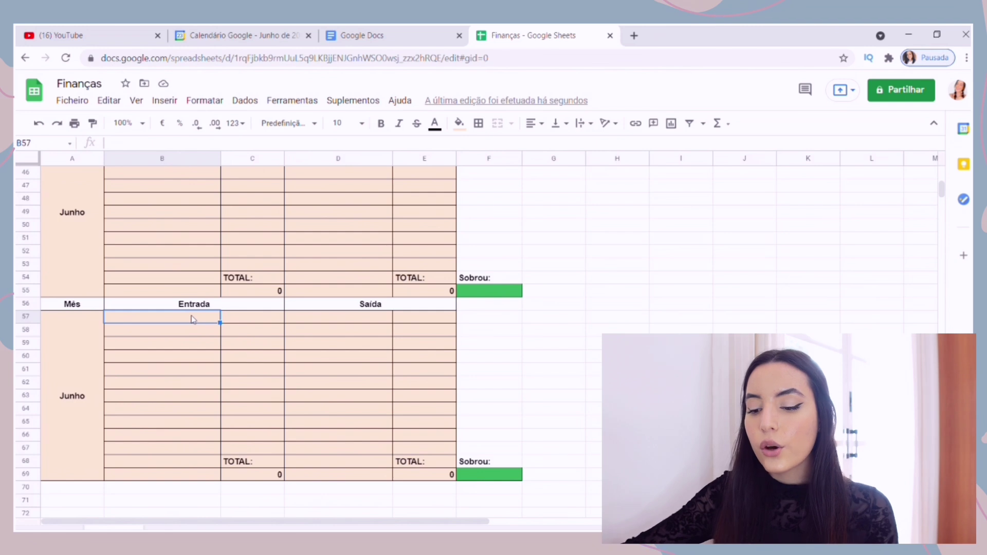
type("Pagamento")
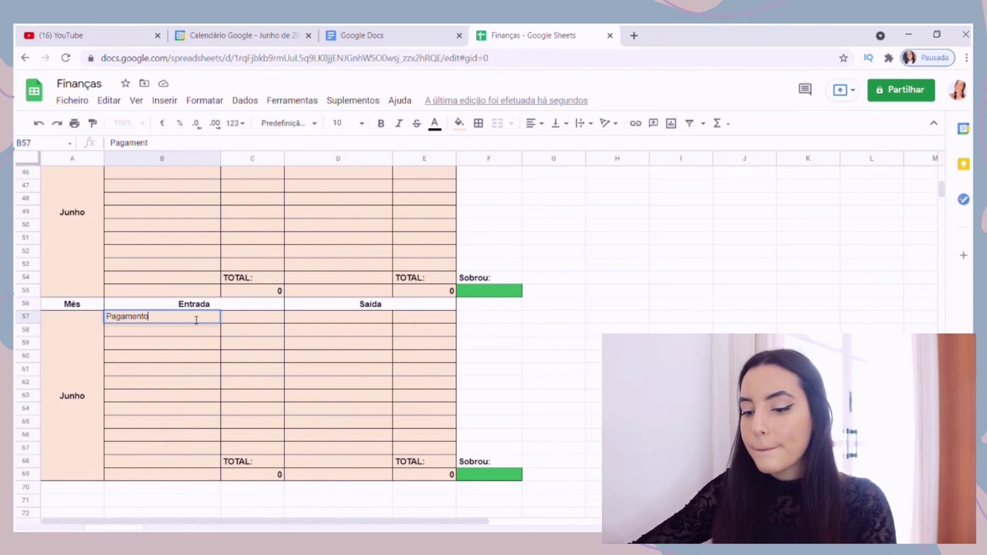
type(" do Youtube")
key("Tab")
type("0")
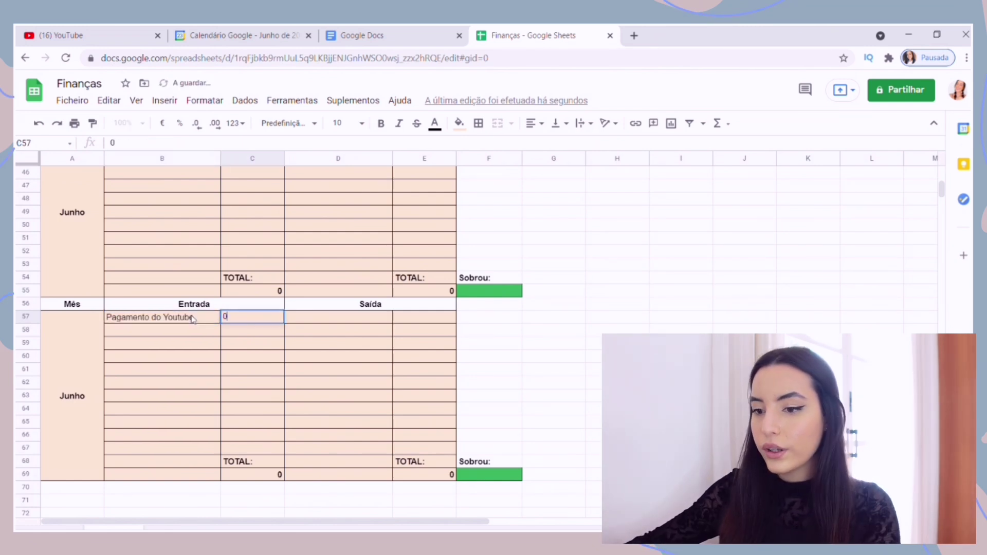
Enter "Comprei uma bolsa" with the amount 0 in the first Saída row (D57:E57).
key("Tab")
type("Comprei uma bolsa")
key("Tab")
type("0")
key("Return")
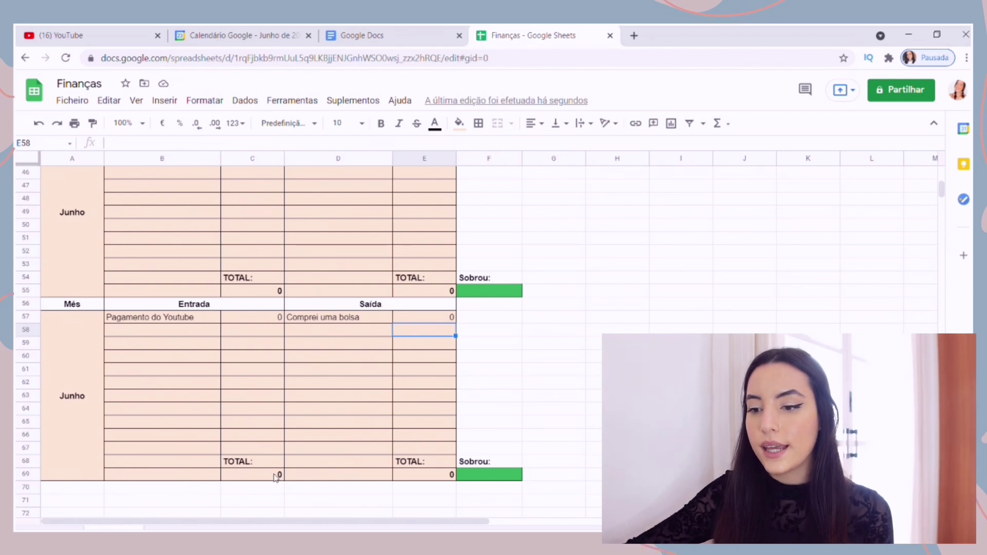
Insert a SOMA function in the Entrada TOTAL cell C69 that adds the amounts from C57 to C67.
left_click(275, 478)
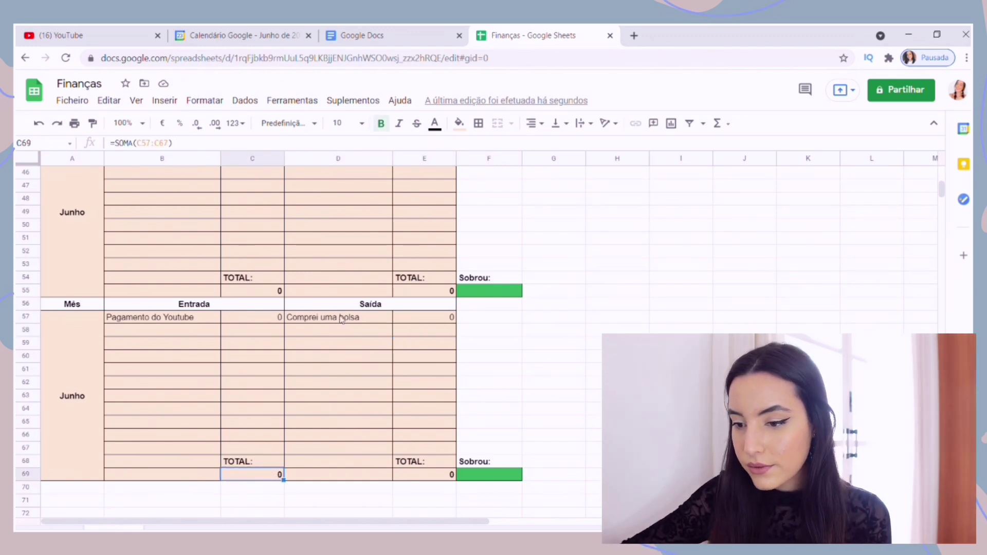
left_click(172, 104)
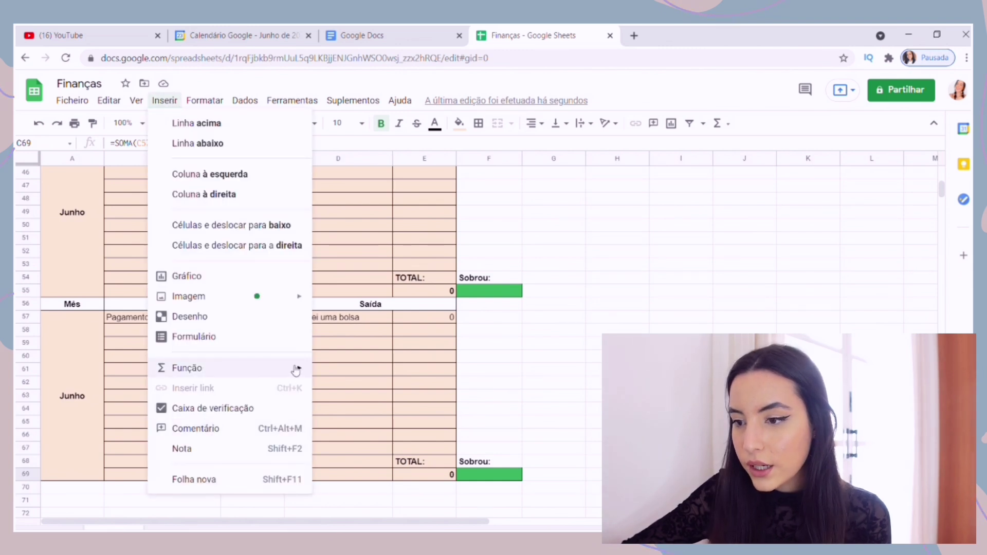
mouse_move(297, 370)
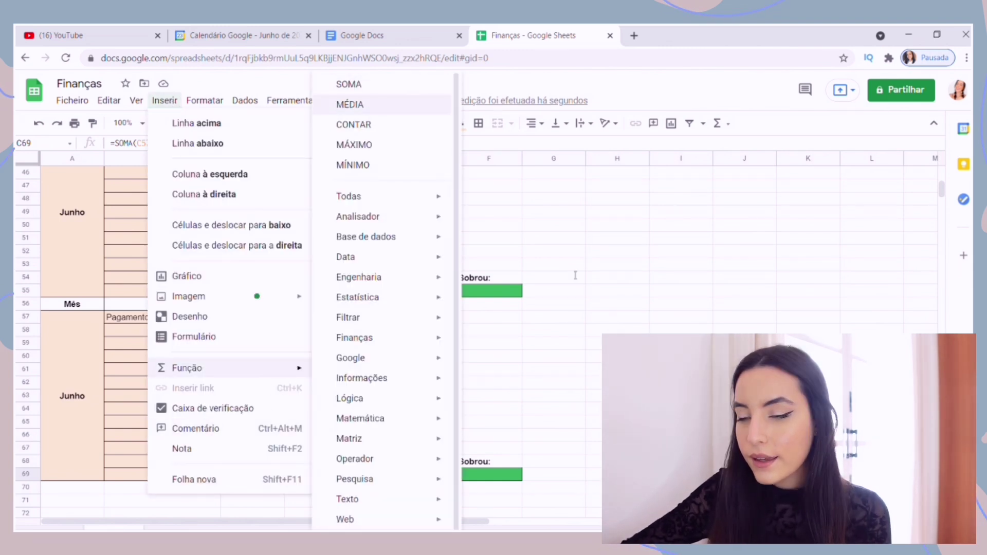
left_click(369, 85)
left_click(260, 322)
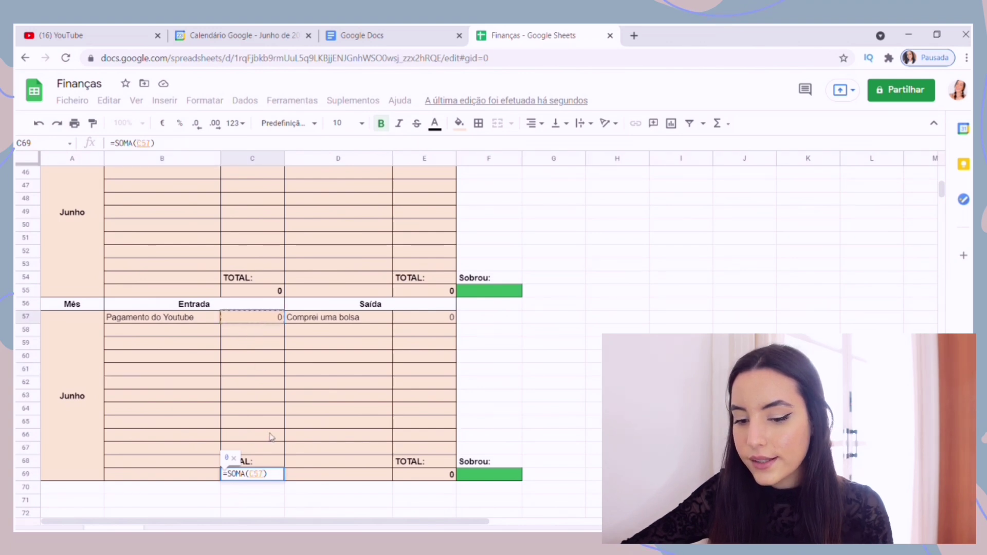
left_click(276, 452, "shift")
key("Return")
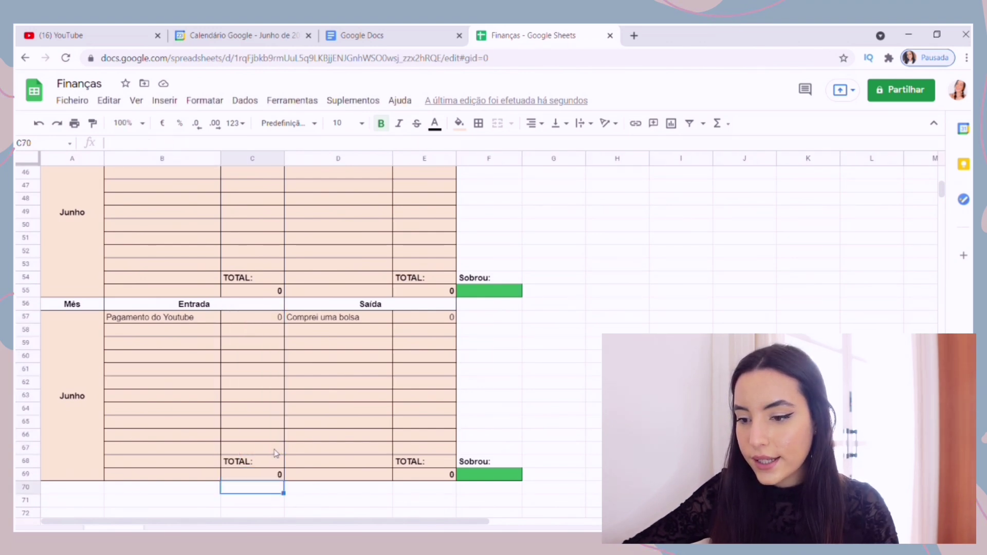
Set the first two Entrada amounts, C57 and C58, to 40 and 80.
left_click(275, 321)
type("40")
key("Return")
type("80")
key("Return")
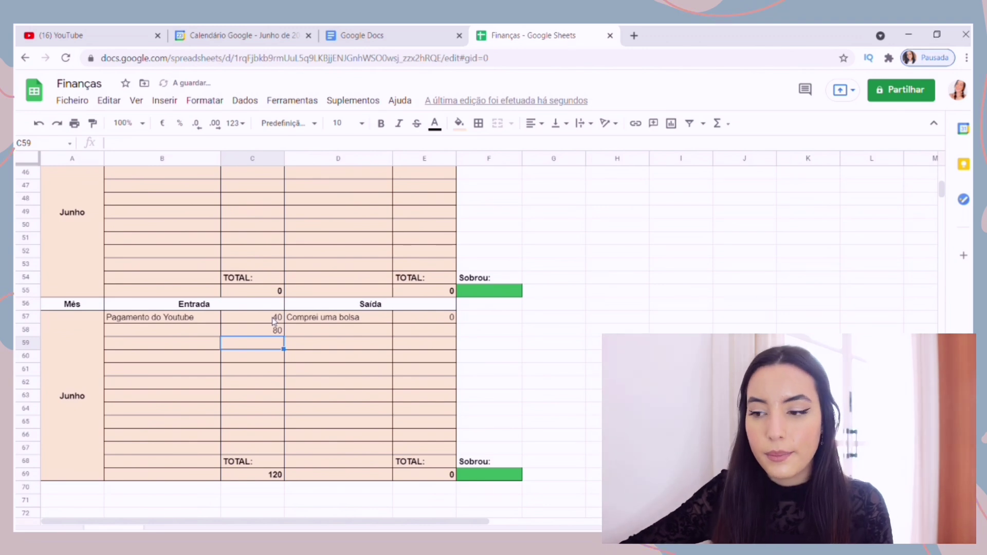
Clear the sample entries from the first two rows (B57:E58) of the last Junho table.
left_click(508, 476)
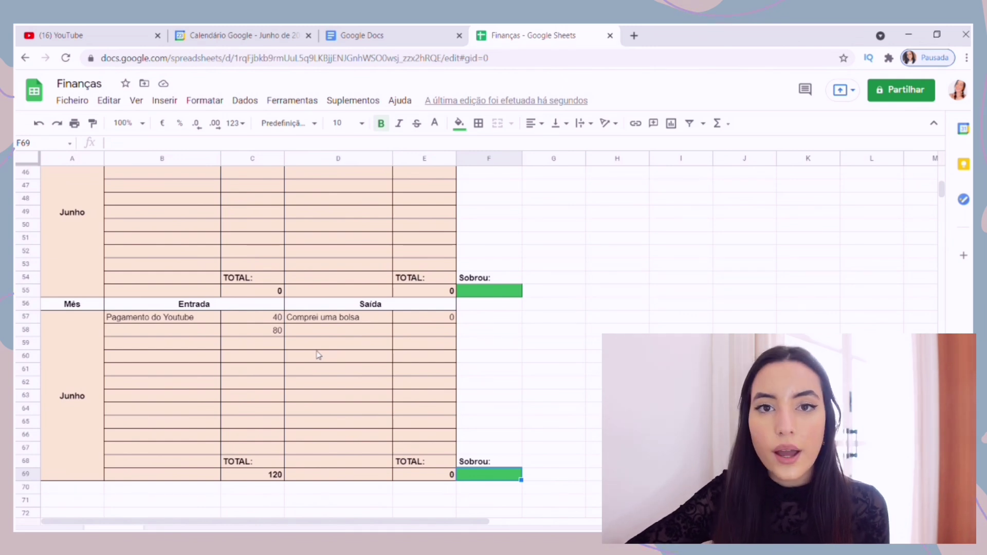
left_click_drag(154, 318, 421, 337)
key("Delete")
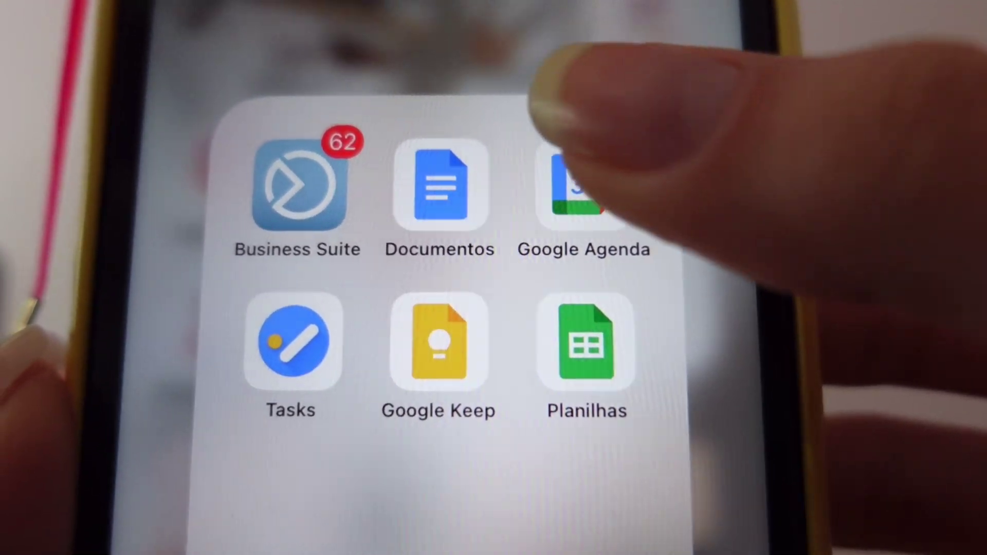
left_click(576, 187)
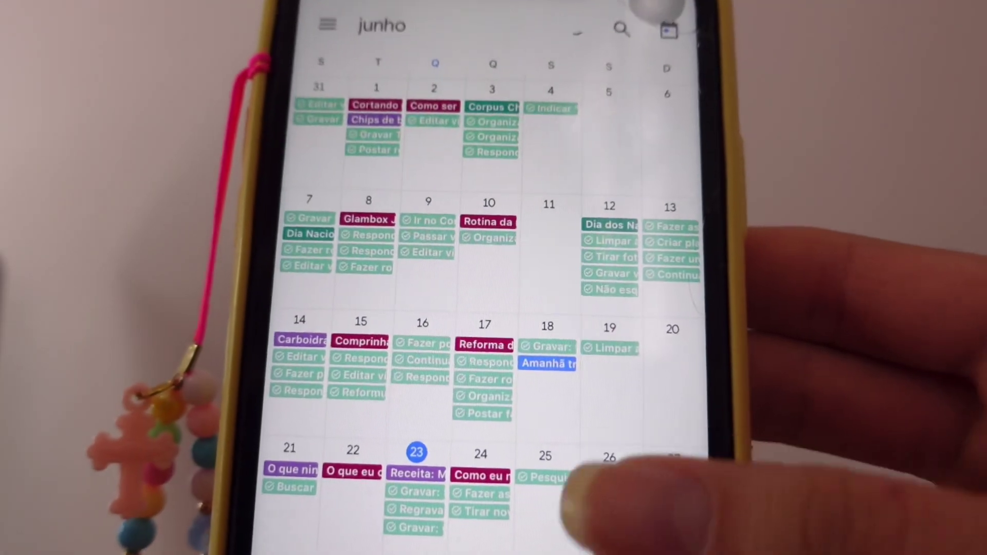
left_click(327, 25)
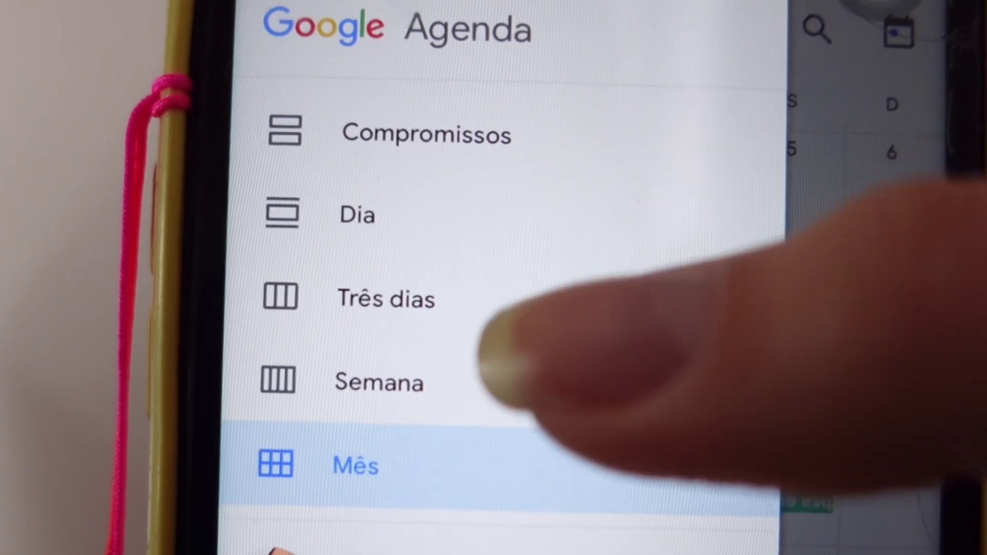
left_click(476, 121)
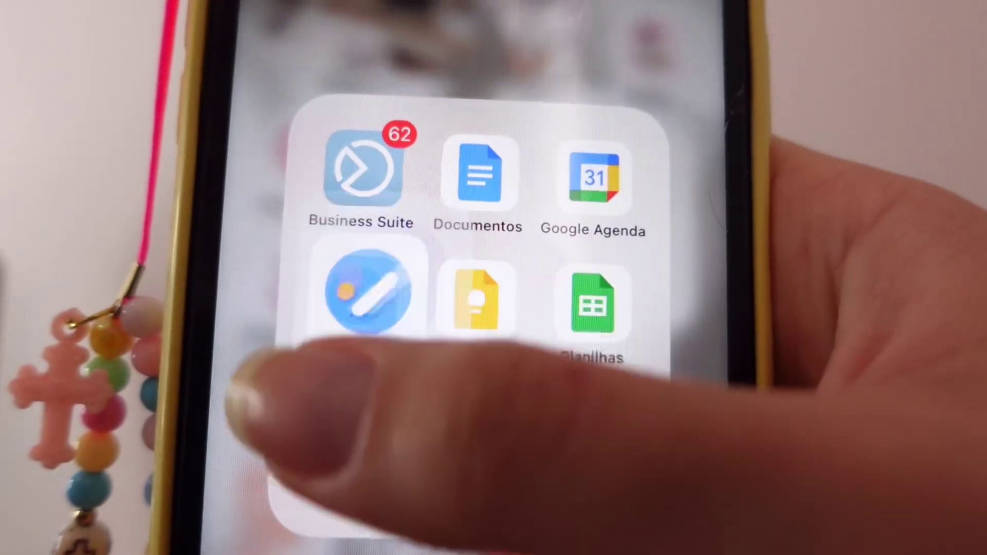
left_click(370, 287)
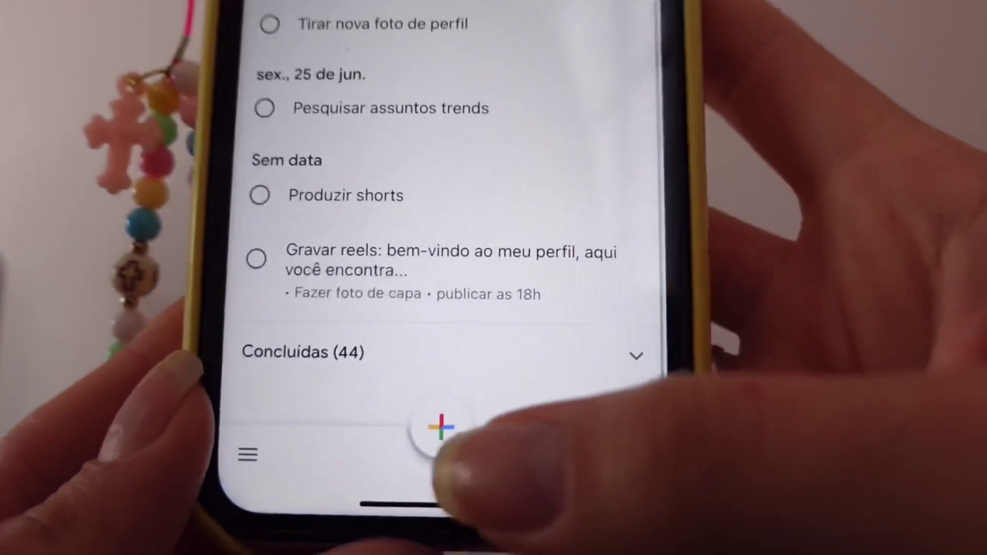
left_click(457, 425)
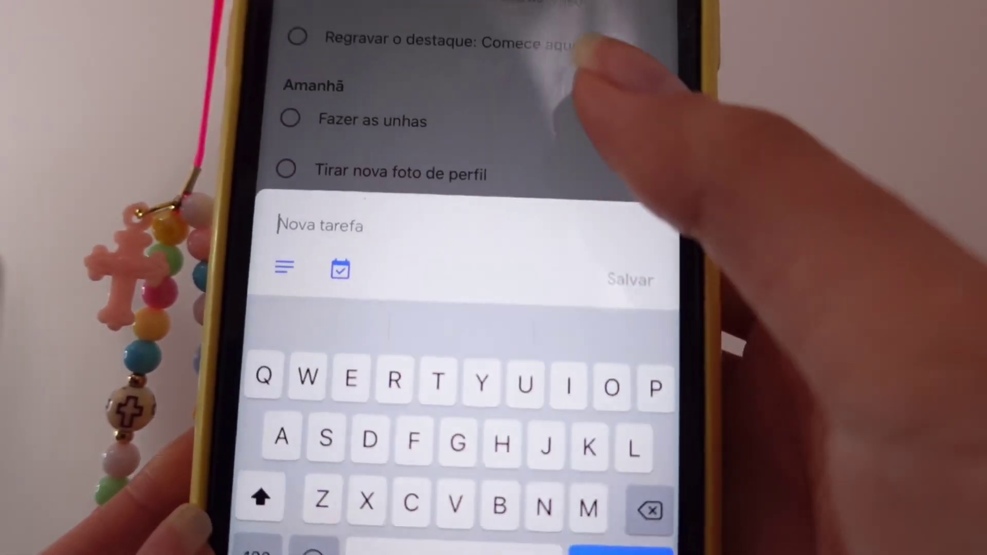
left_click(570, 66)
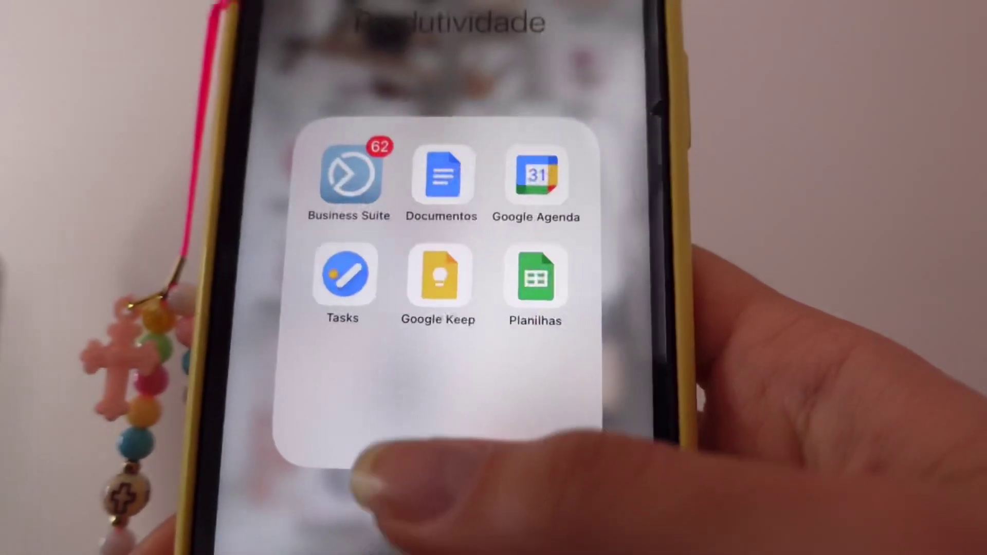
left_click(421, 313)
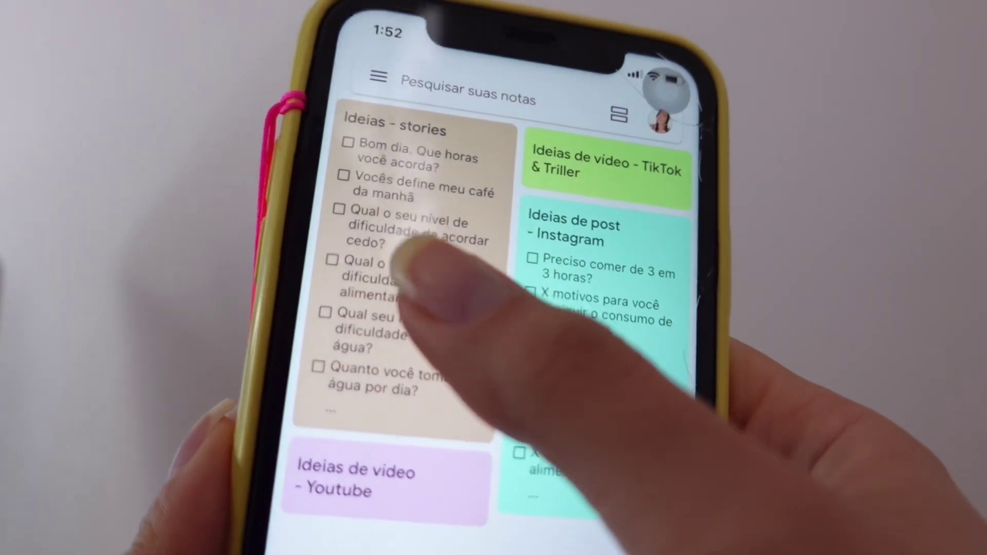
left_click(413, 245)
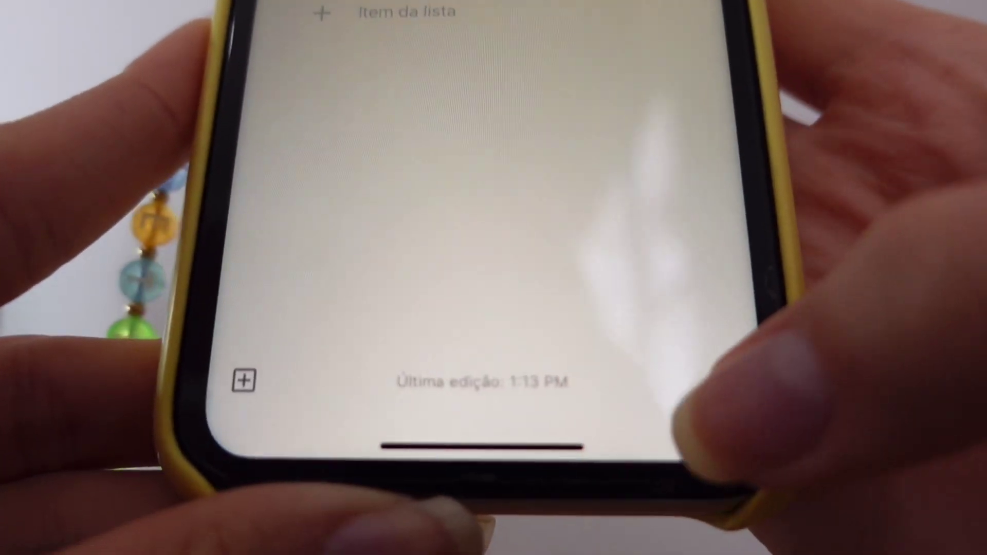
left_click(663, 469)
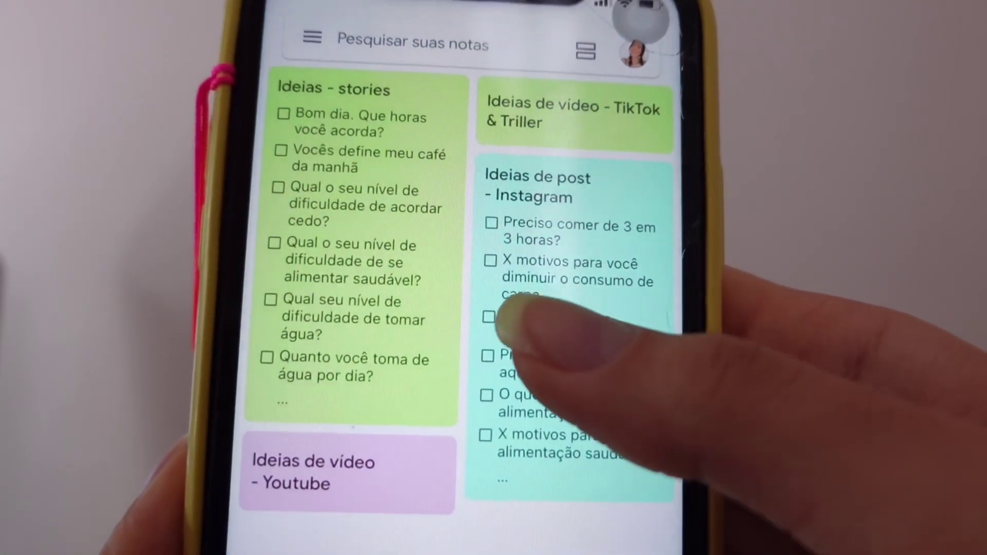
left_click(519, 314)
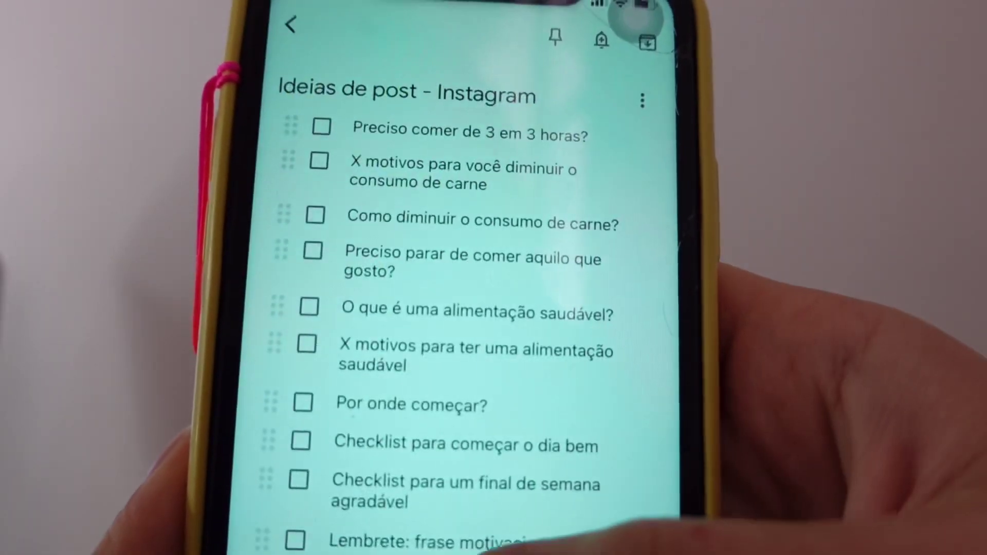
scroll(422, 458, "down", 5)
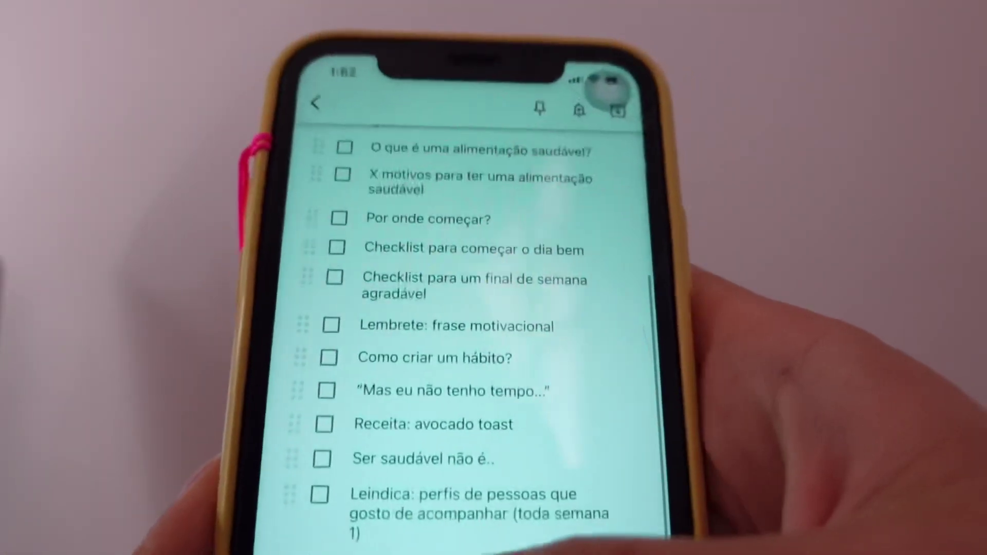
scroll(442, 411, "down", 3)
scroll(411, 478, "up", 10)
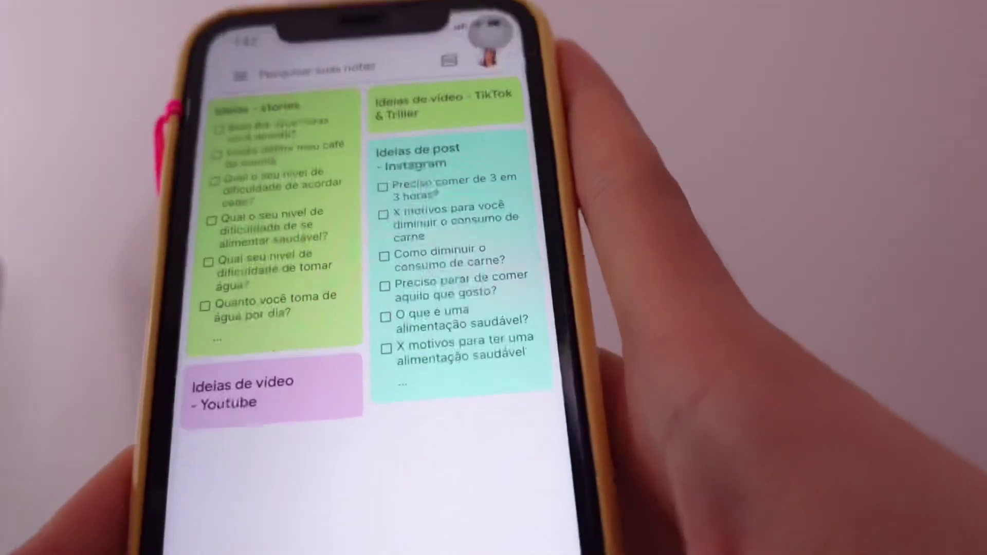
left_click_drag(391, 550, 391, 309)
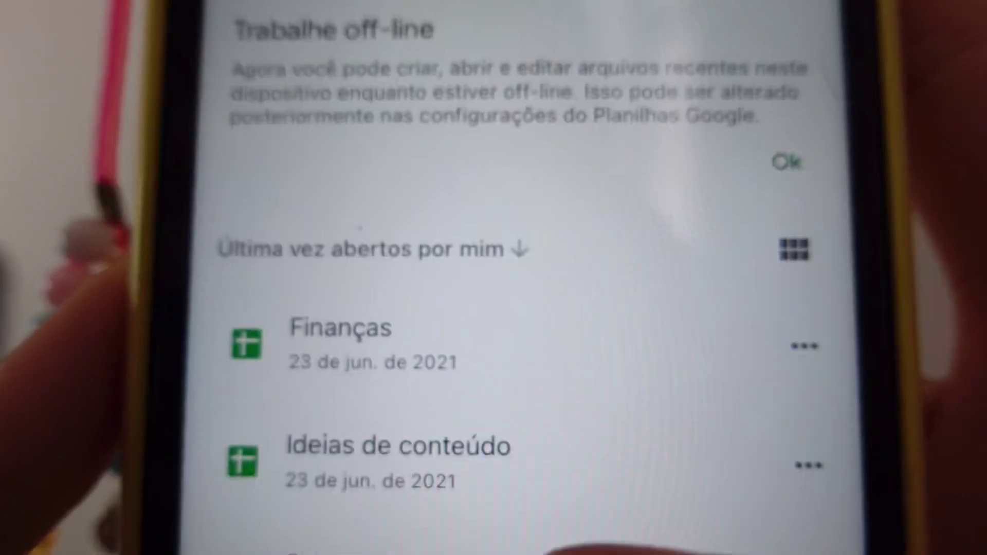
left_click(506, 455)
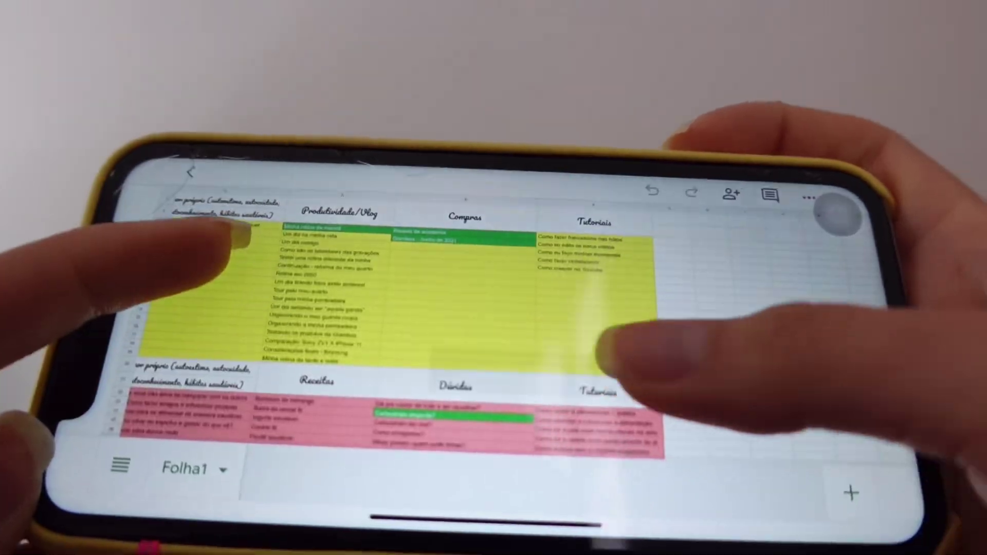
scroll(493, 324, "up", 3)
scroll(494, 309, "up", 10)
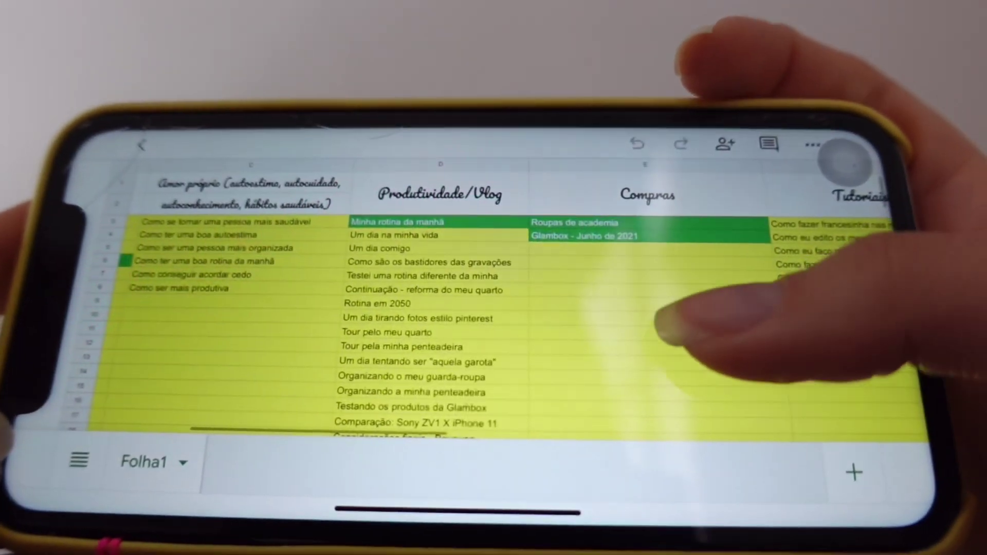
scroll(710, 288, "left", 5)
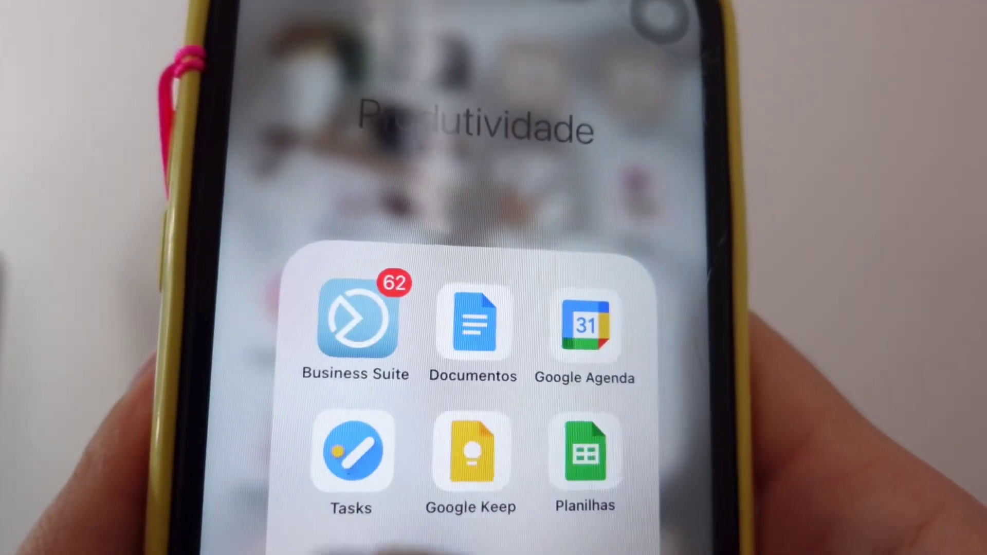
left_click(481, 332)
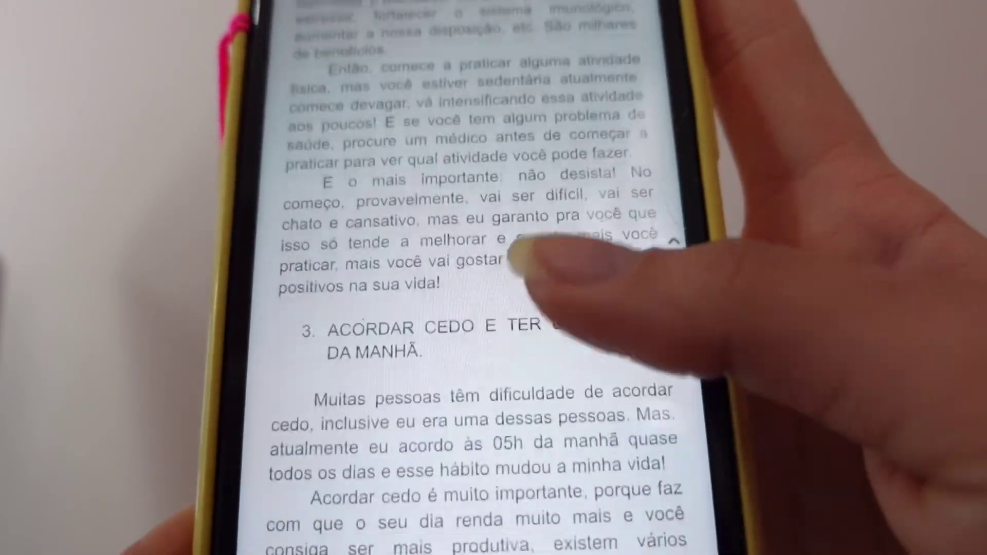
scroll(473, 309, "down", 20)
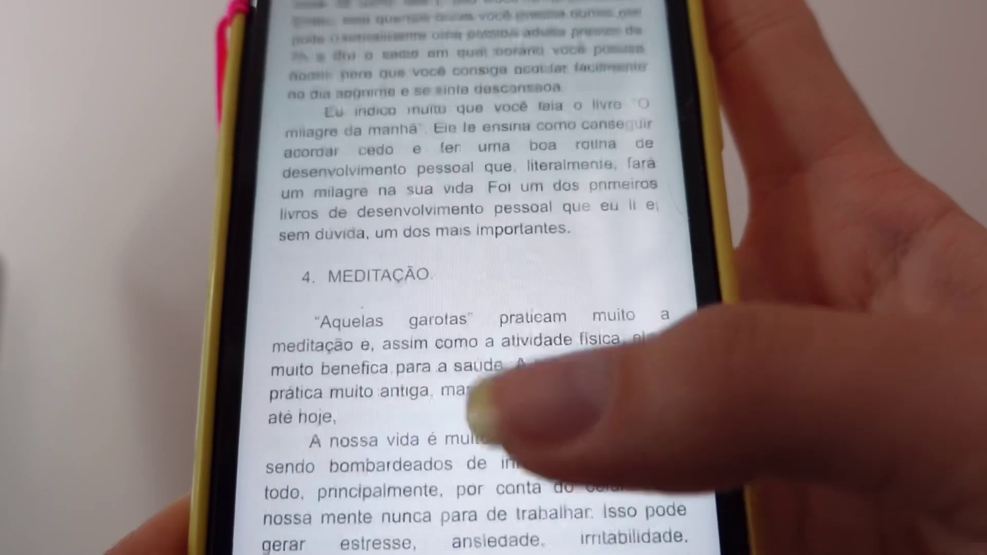
scroll(473, 309, "down", 20)
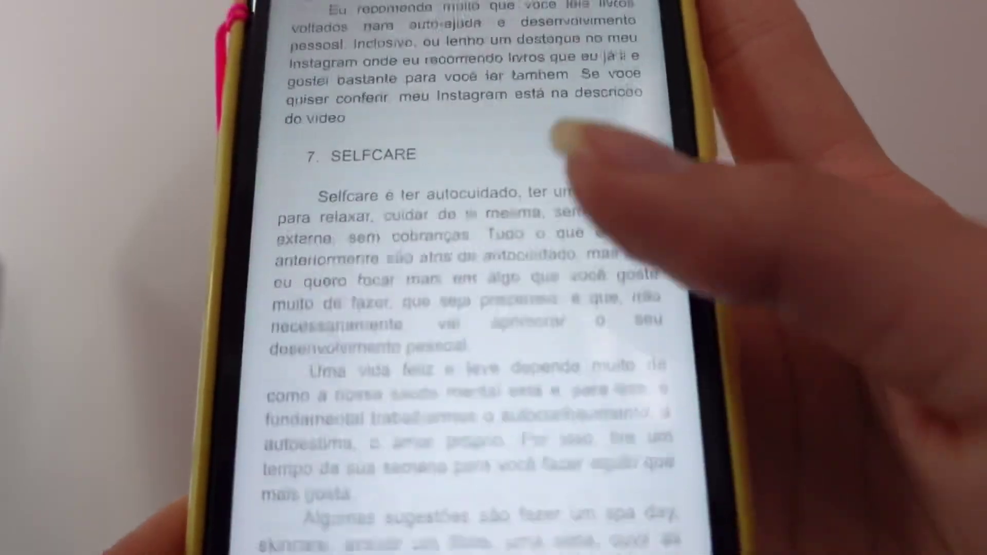